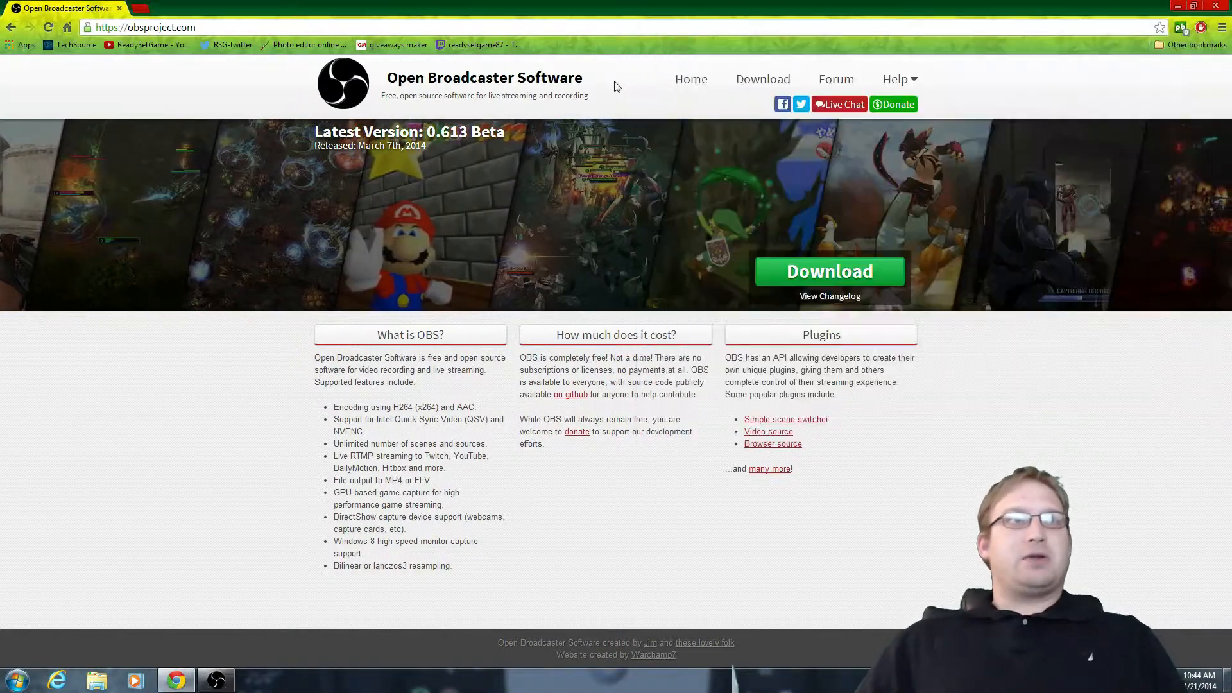
Step: Switch to Open Broadcaster Software and open its settings
left_click(616, 85)
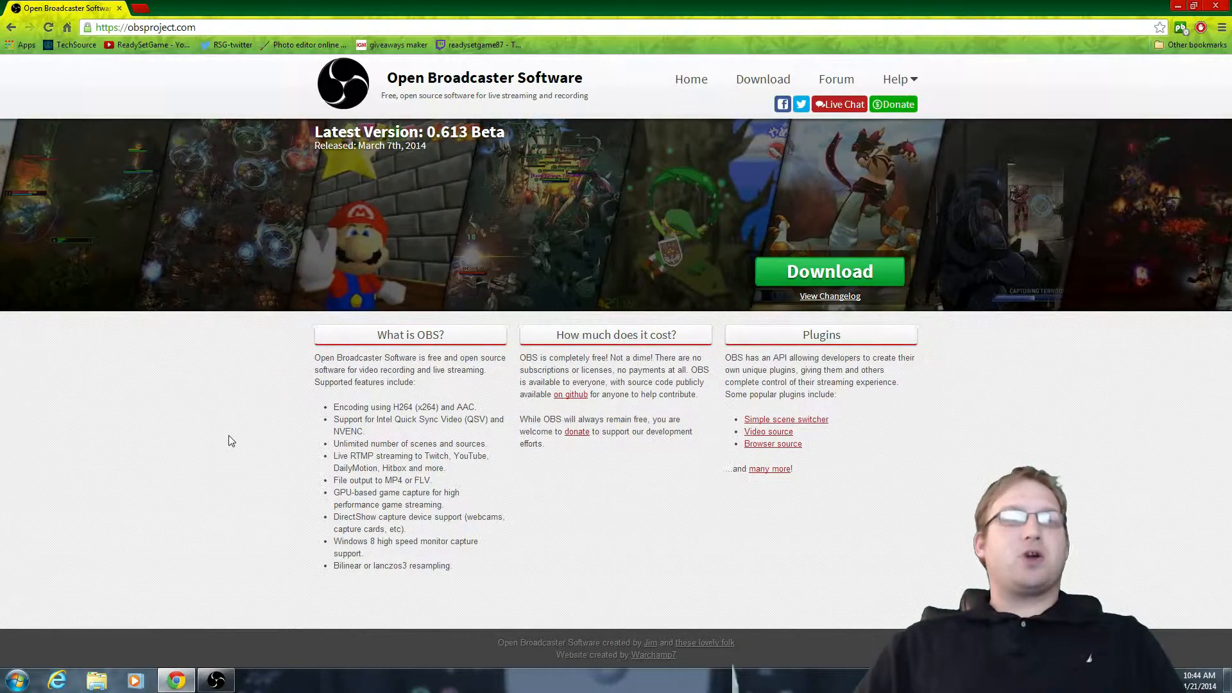
key("alt+Tab")
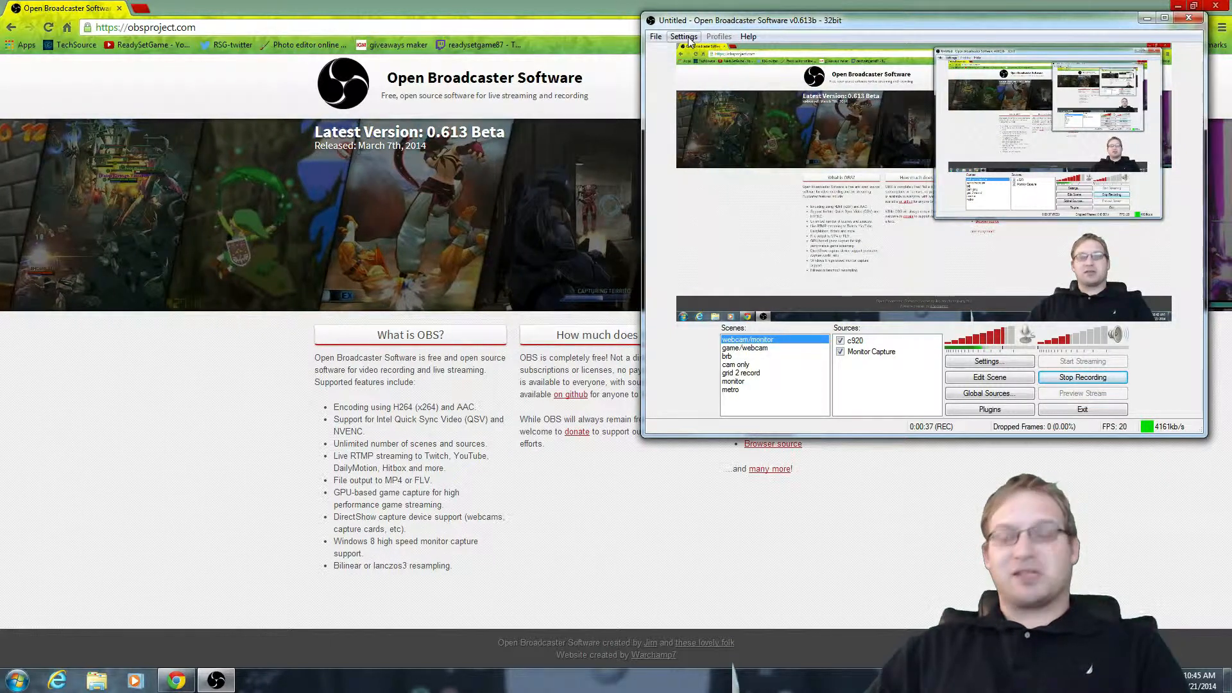
left_click(656, 37)
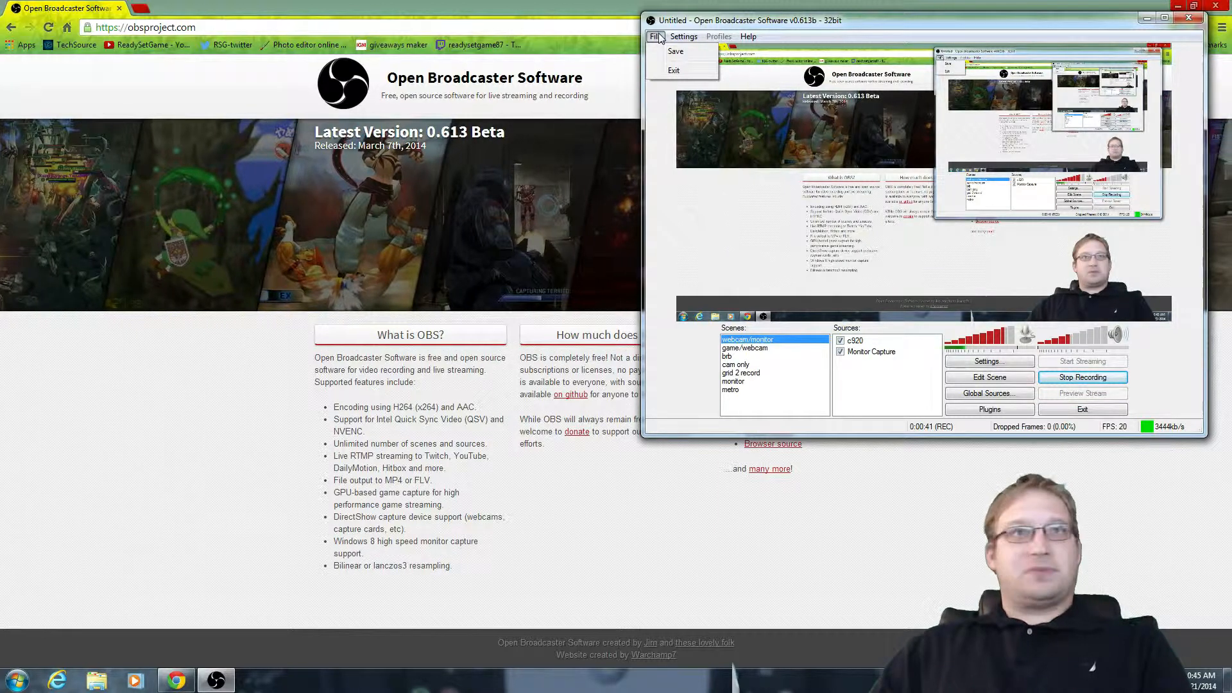
mouse_move(684, 36)
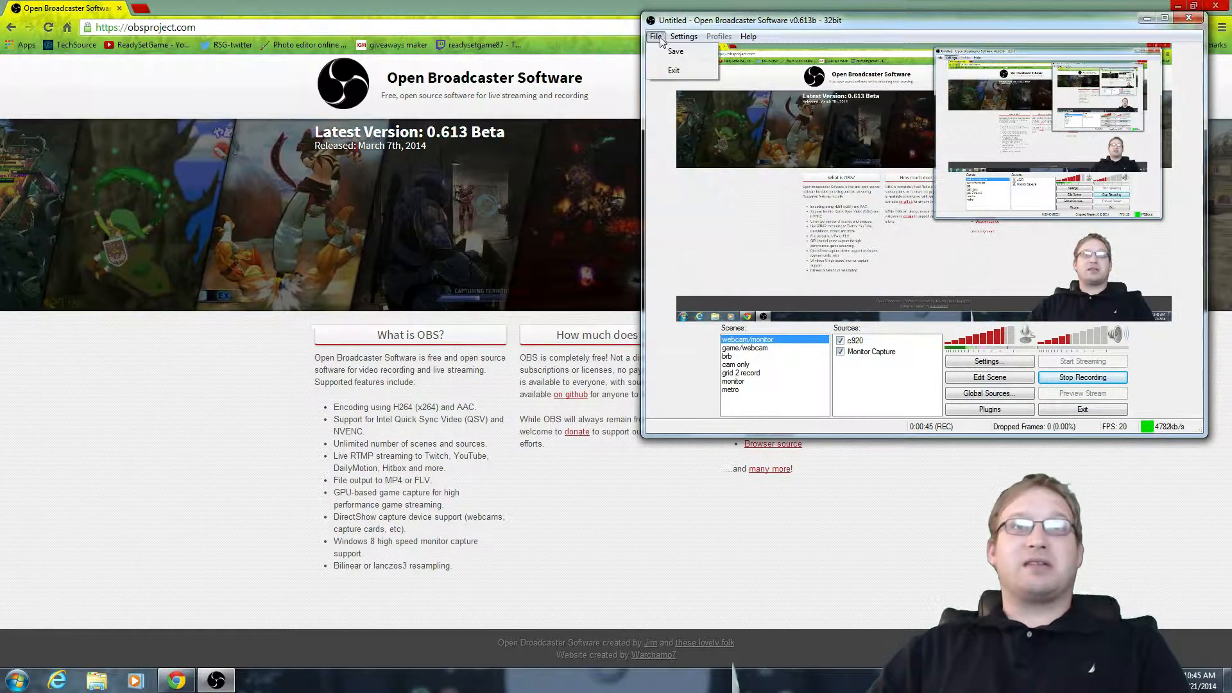
left_click(685, 36)
left_click(686, 50)
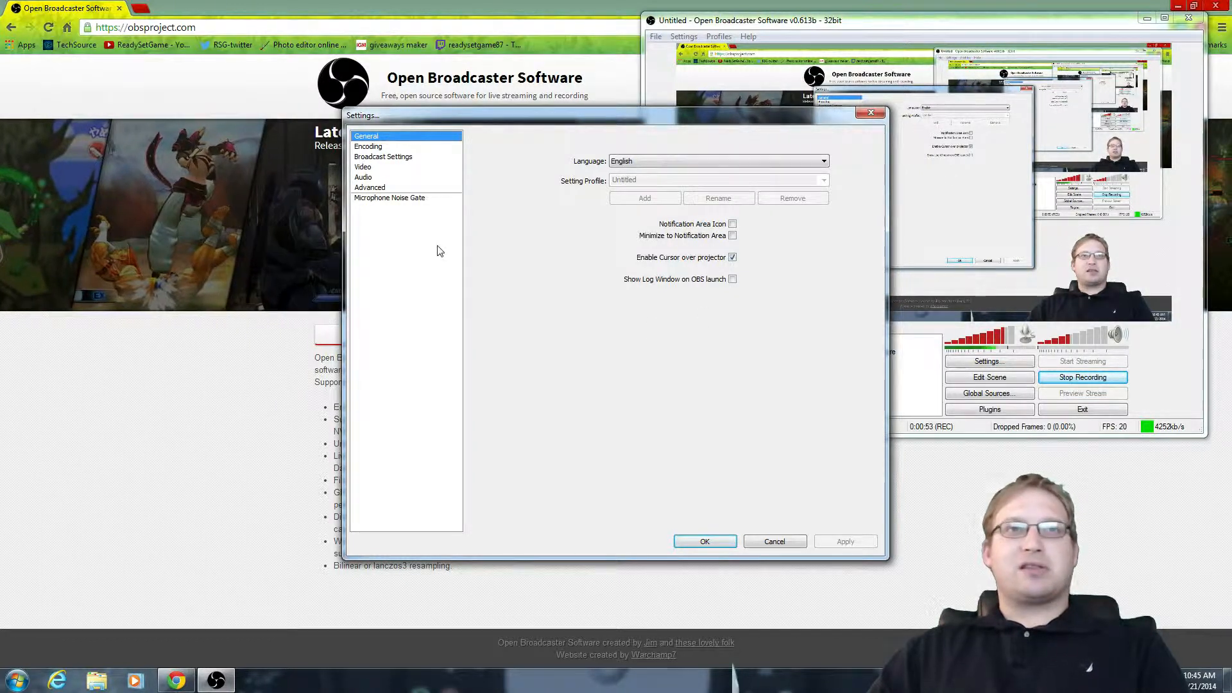
Step: Examine the video and audio encoding settings, including the available audio bitrates and the maximum bitrate
left_click(370, 150)
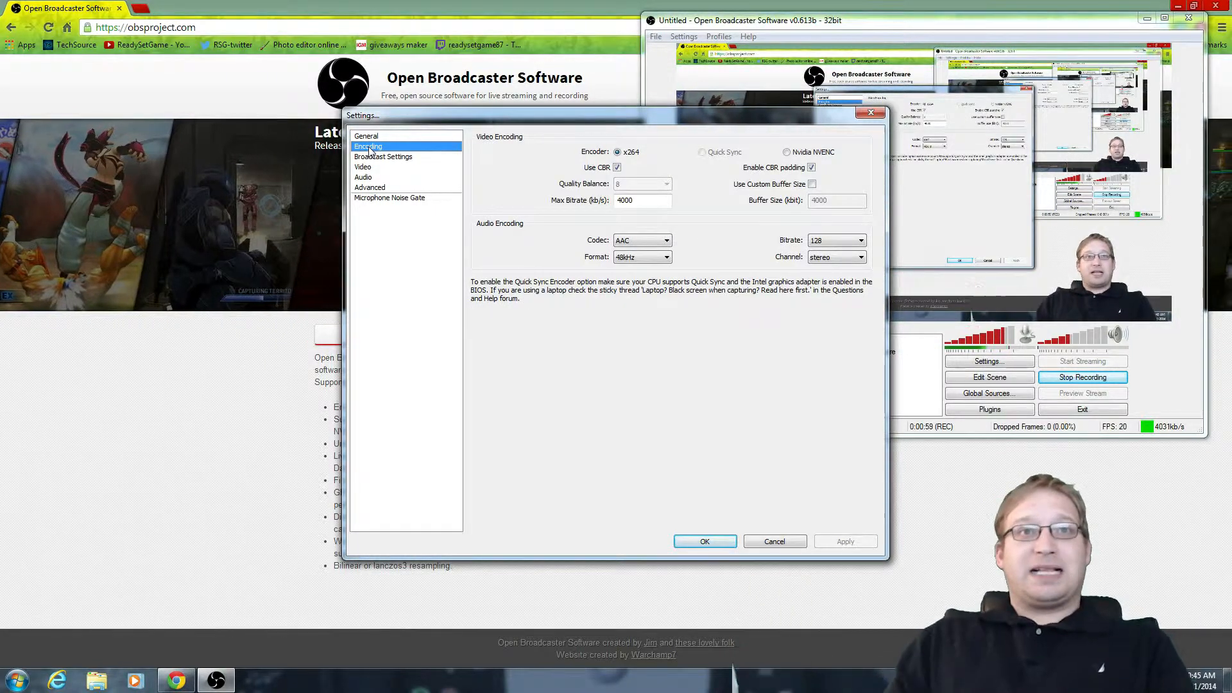
left_click(827, 244)
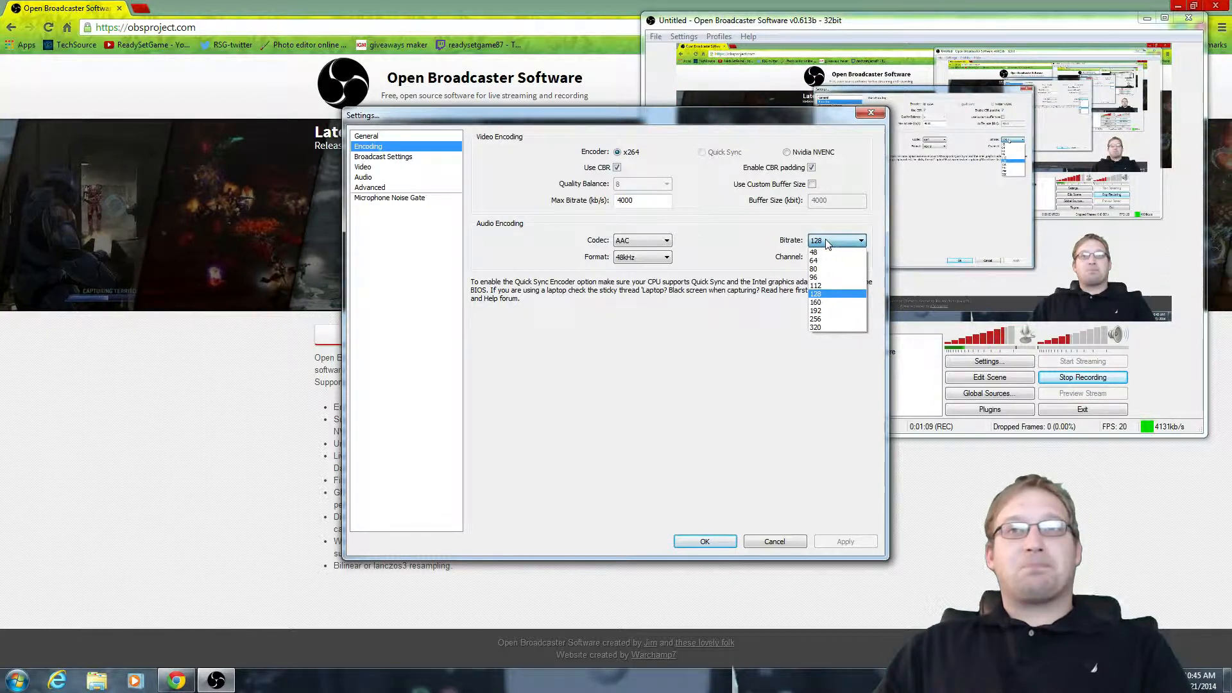
left_click(828, 244)
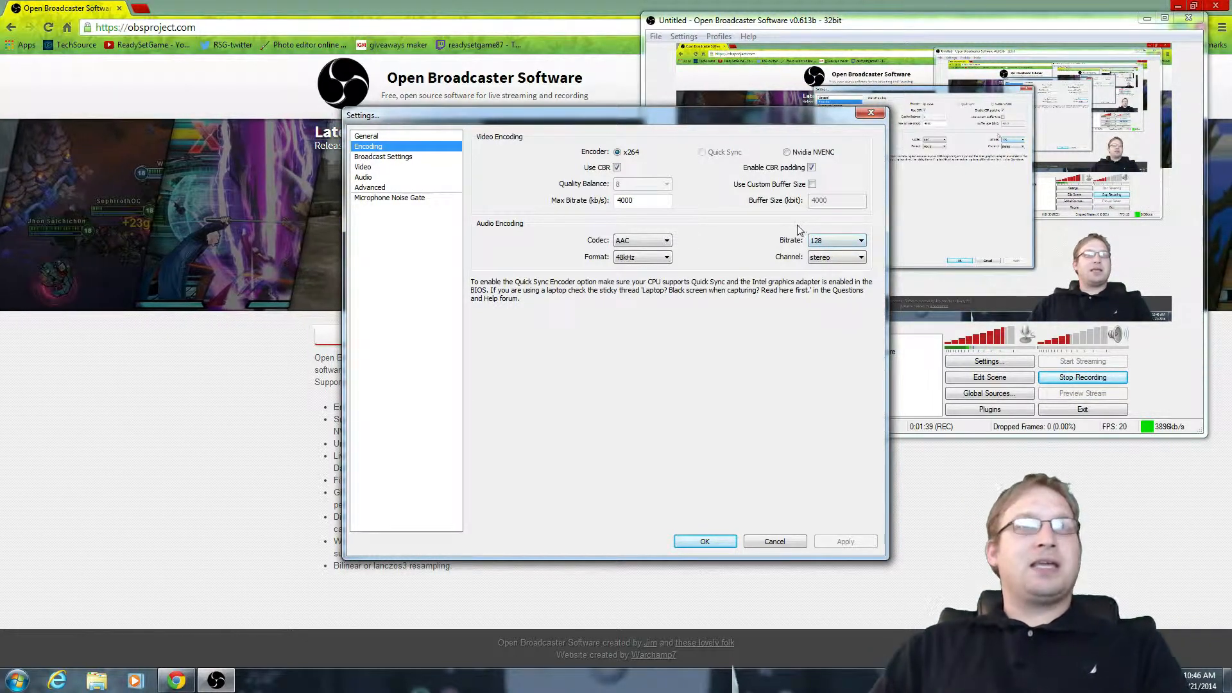
mouse_move(647, 197)
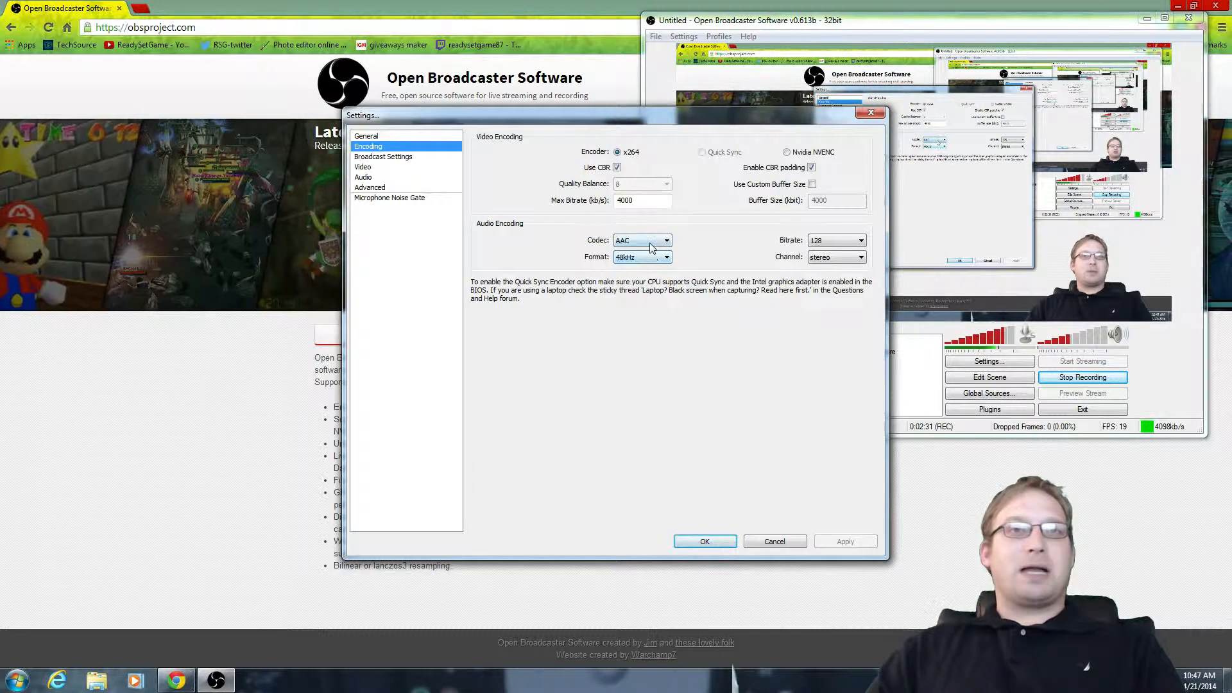
Step: Set the broadcast mode to Live Stream and view the available streaming services
left_click(383, 160)
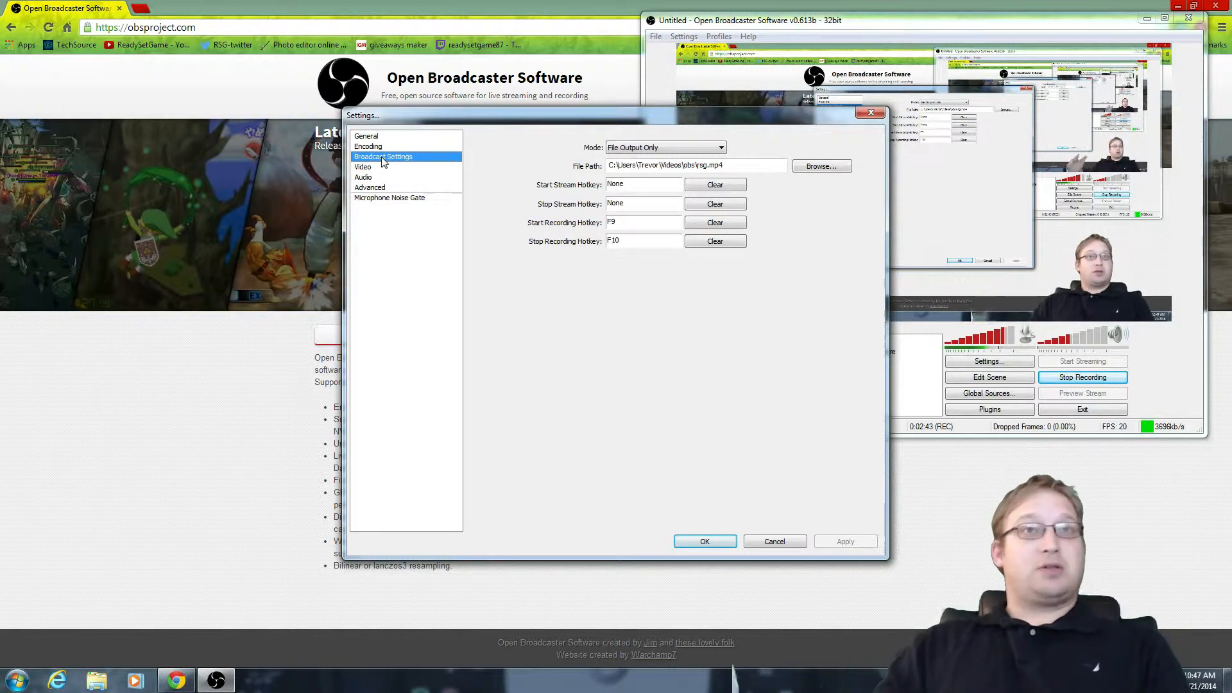
left_click(653, 148)
left_click(653, 159)
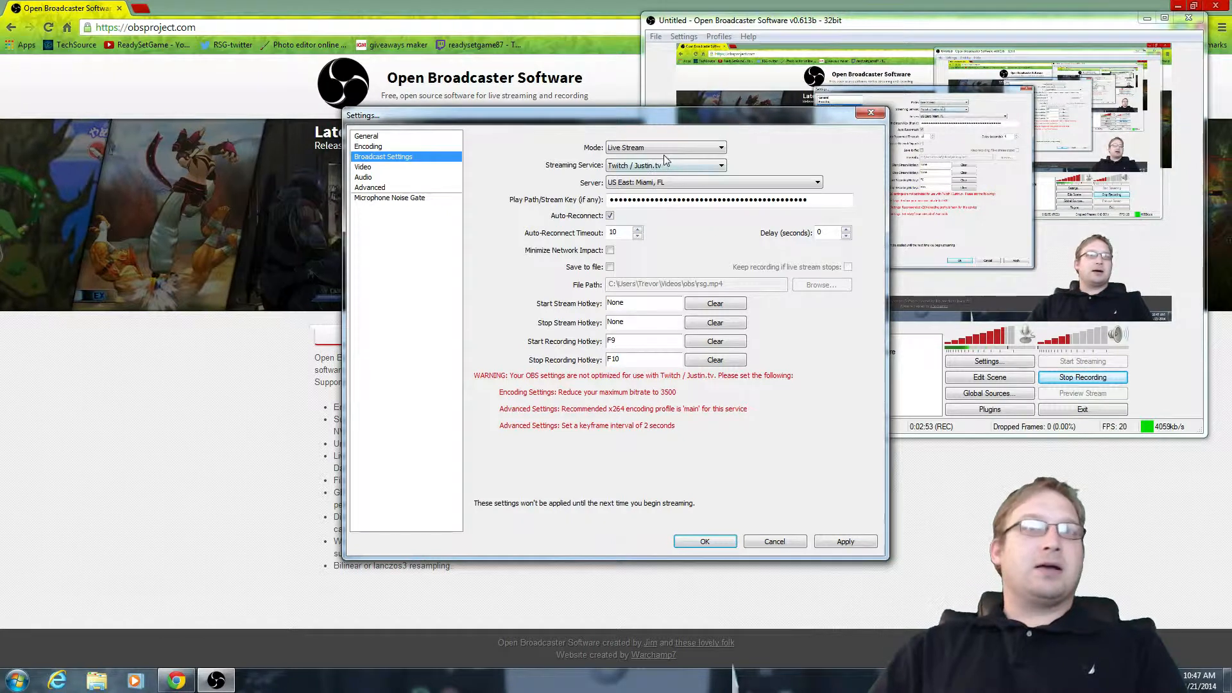
left_click(668, 166)
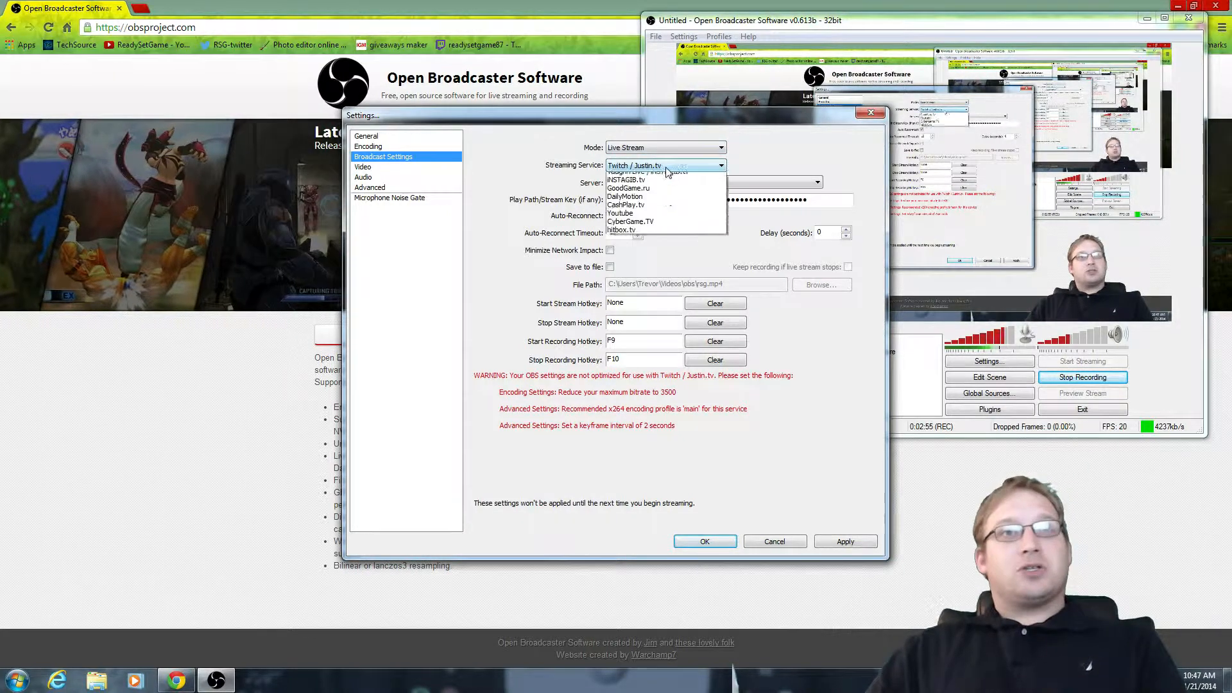
left_click(665, 167)
left_click(665, 167)
left_click(679, 185)
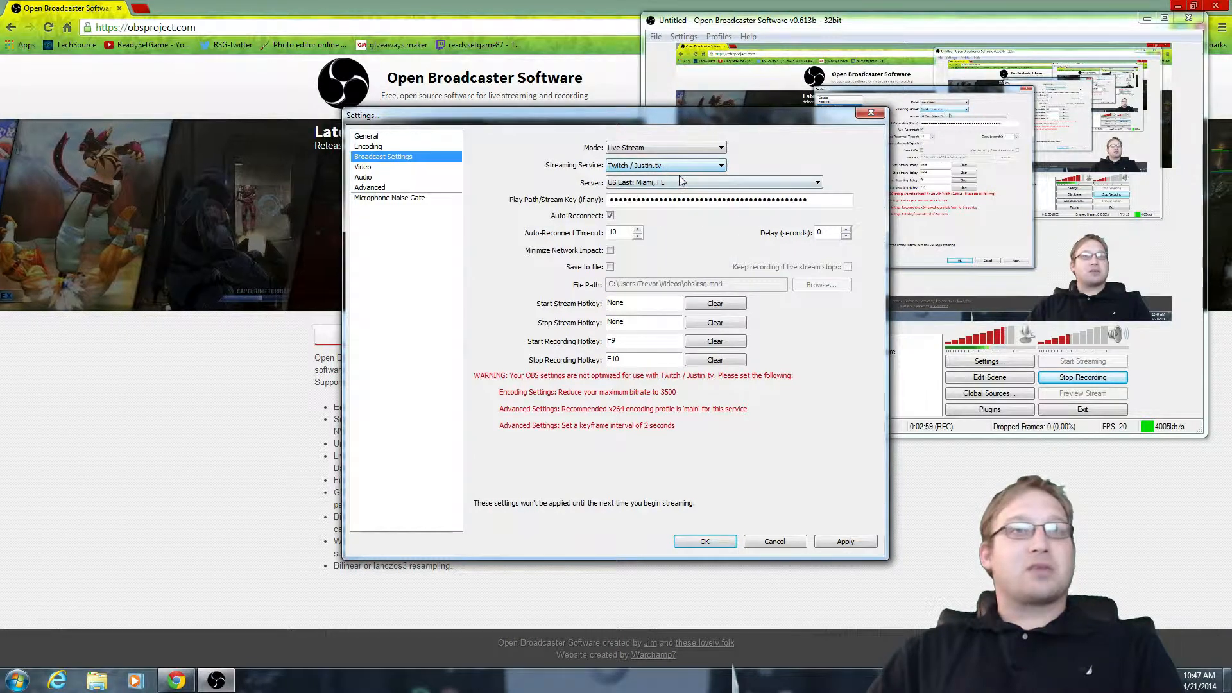
Step: View the available Twitch streaming servers, then go to the Video settings without saving the broadcast changes
left_click(683, 183)
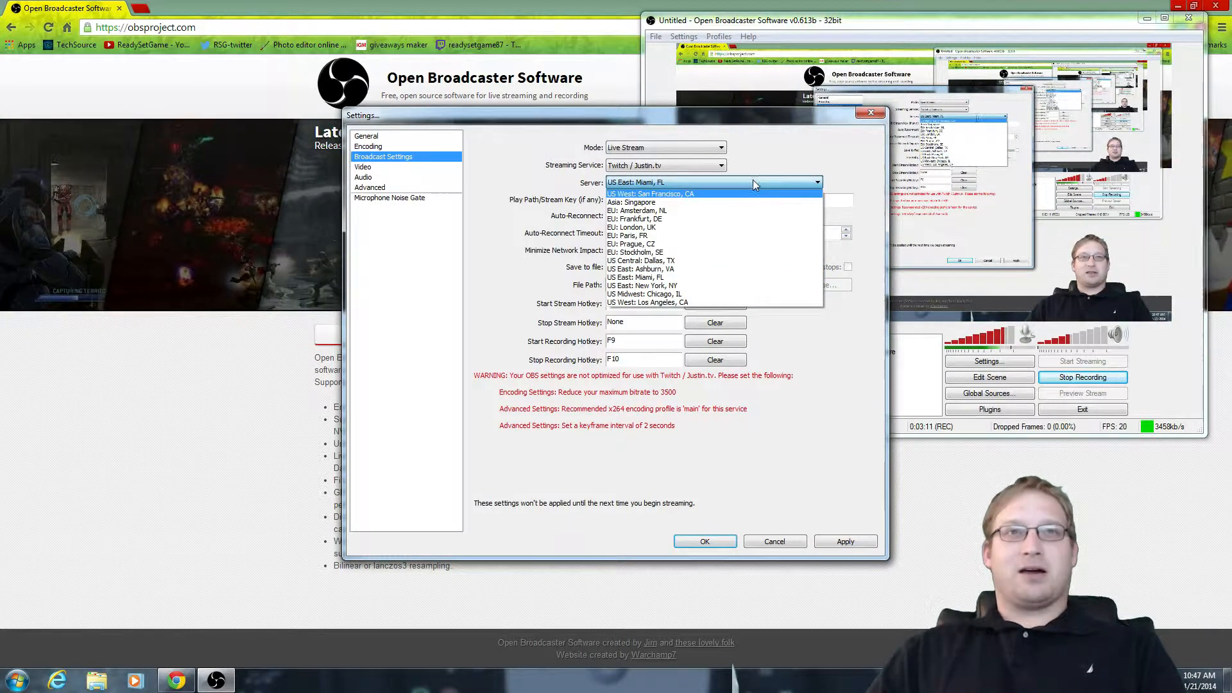
left_click(791, 181)
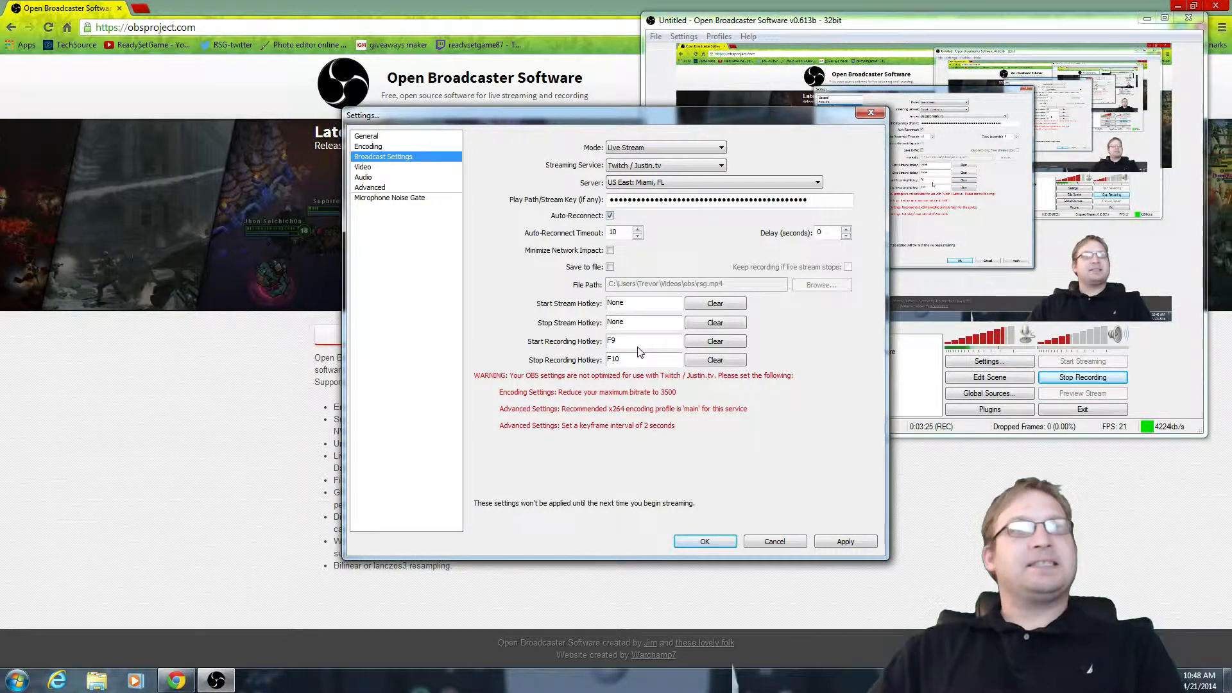
left_click(369, 168)
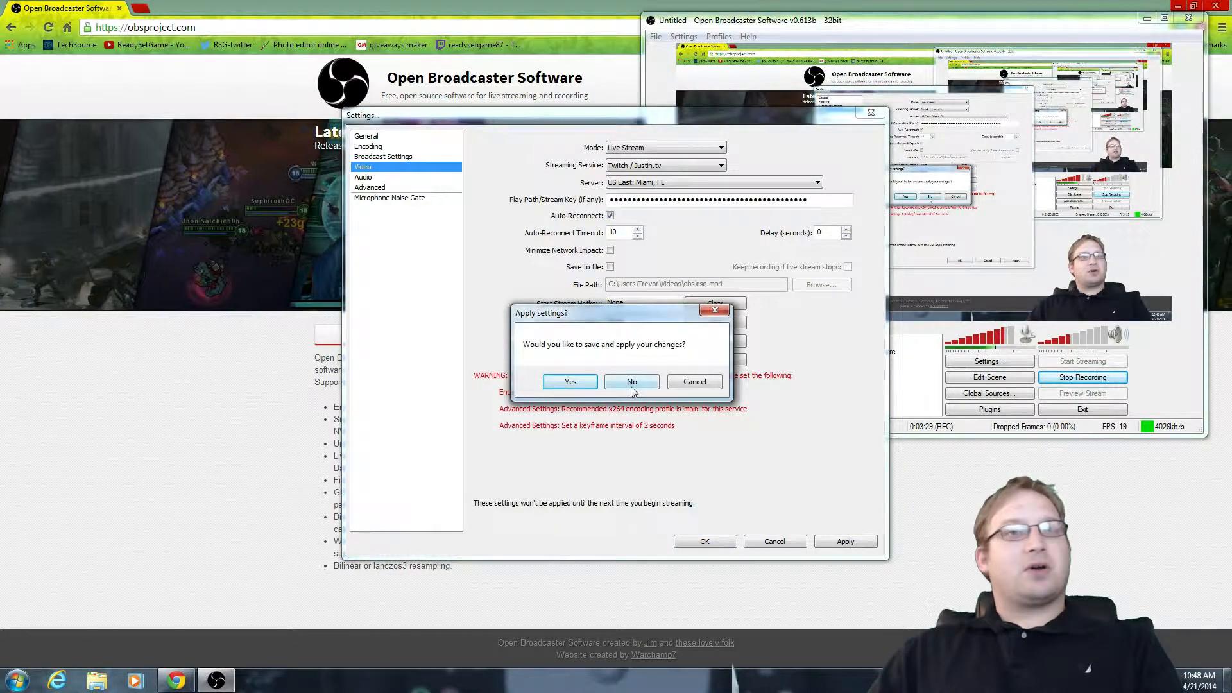
left_click(633, 383)
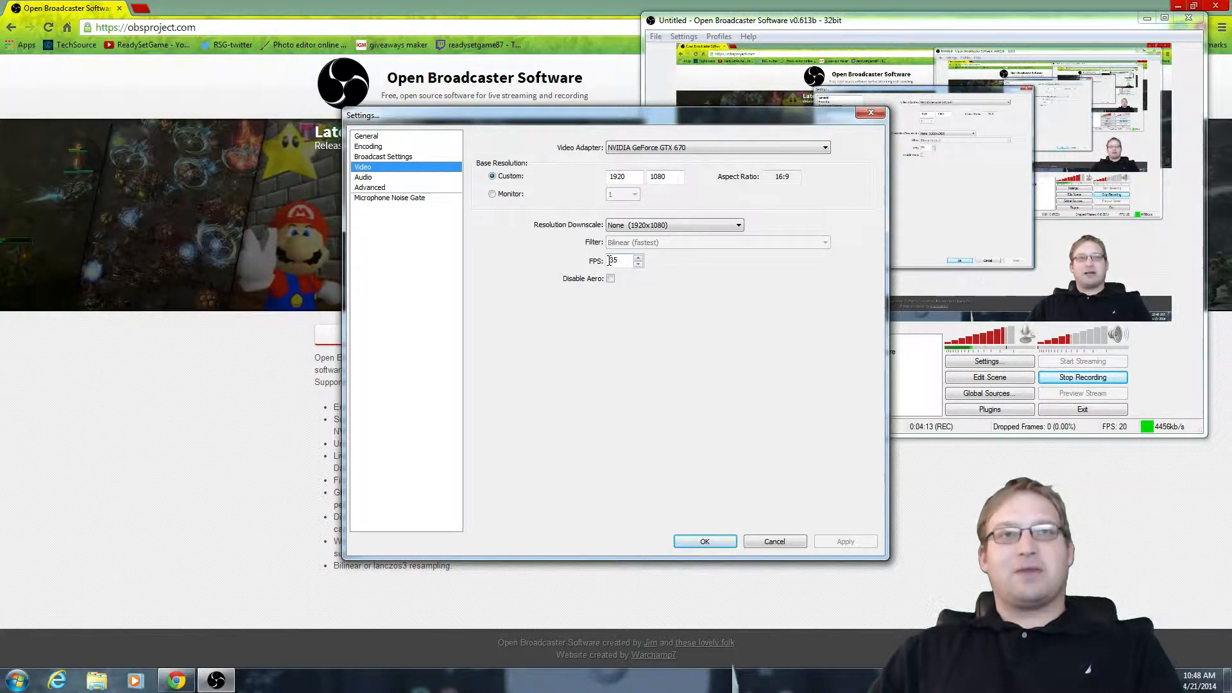
Step: Examine the desktop audio and microphone device choices in the Audio settings, then go to the Advanced settings without saving
left_click(370, 178)
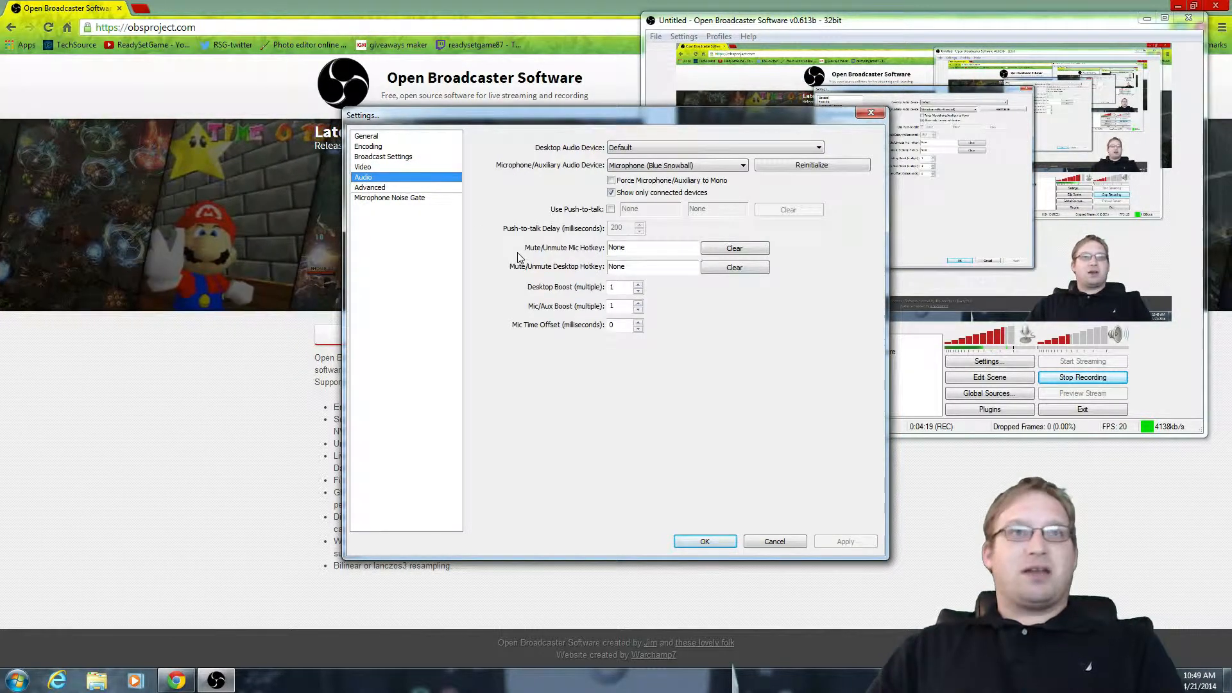
left_click(642, 147)
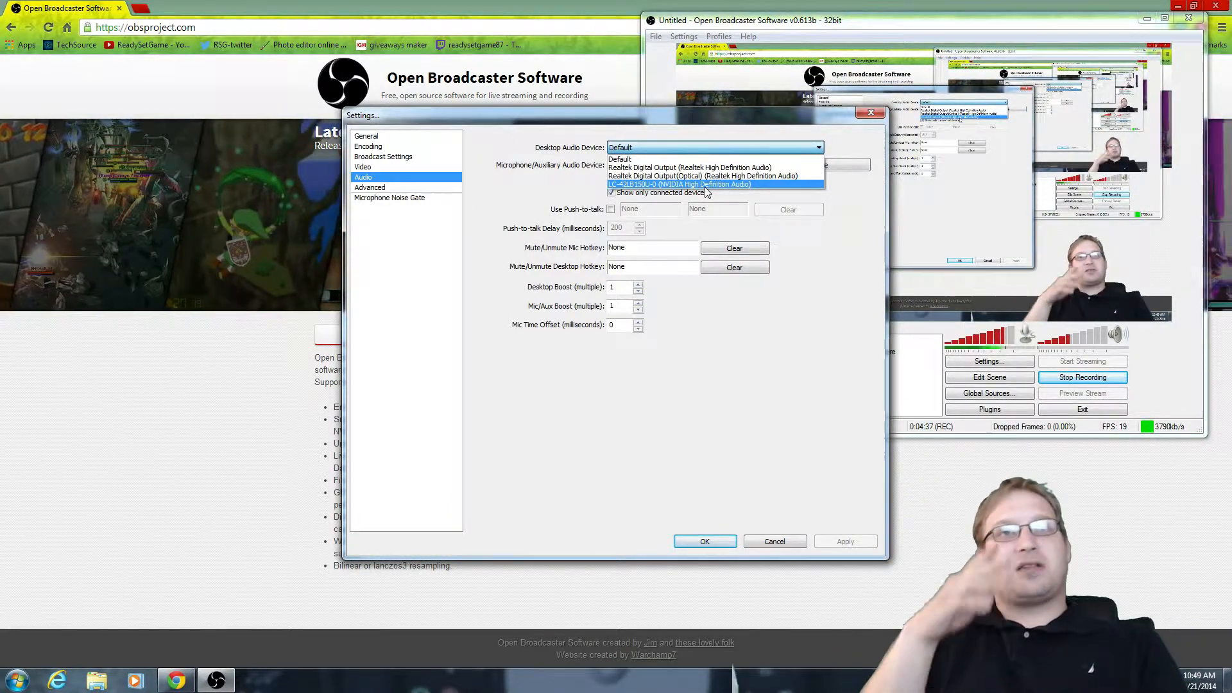
left_click(685, 160)
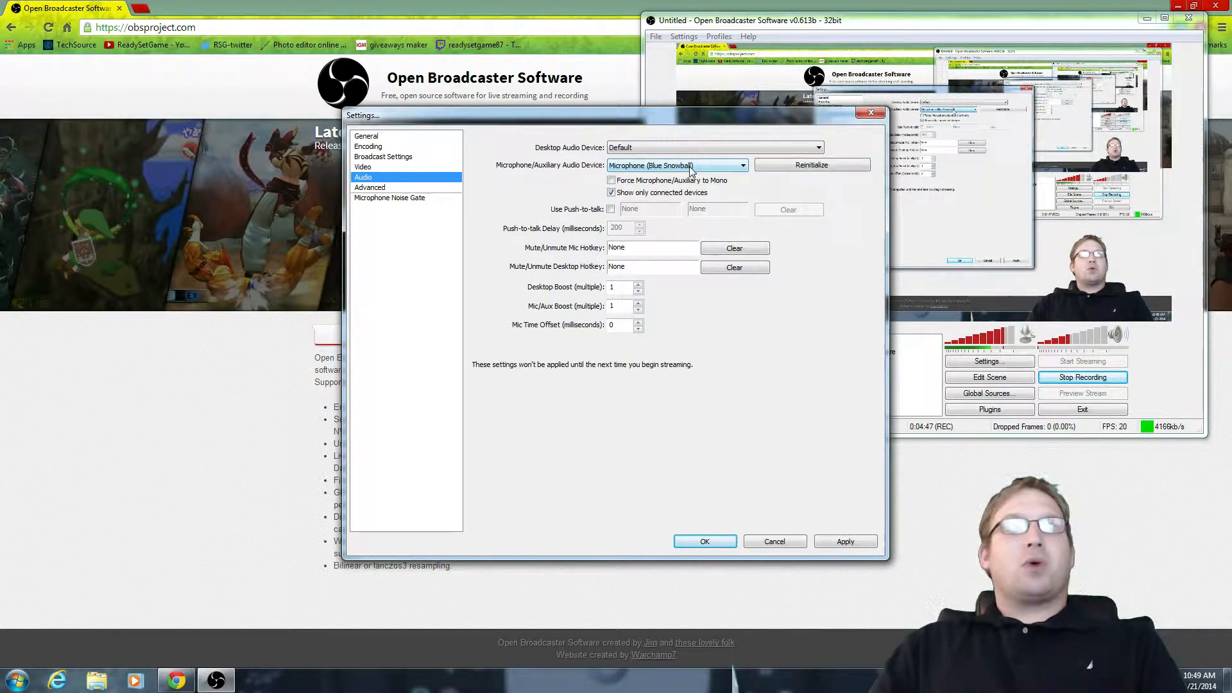
left_click(690, 167)
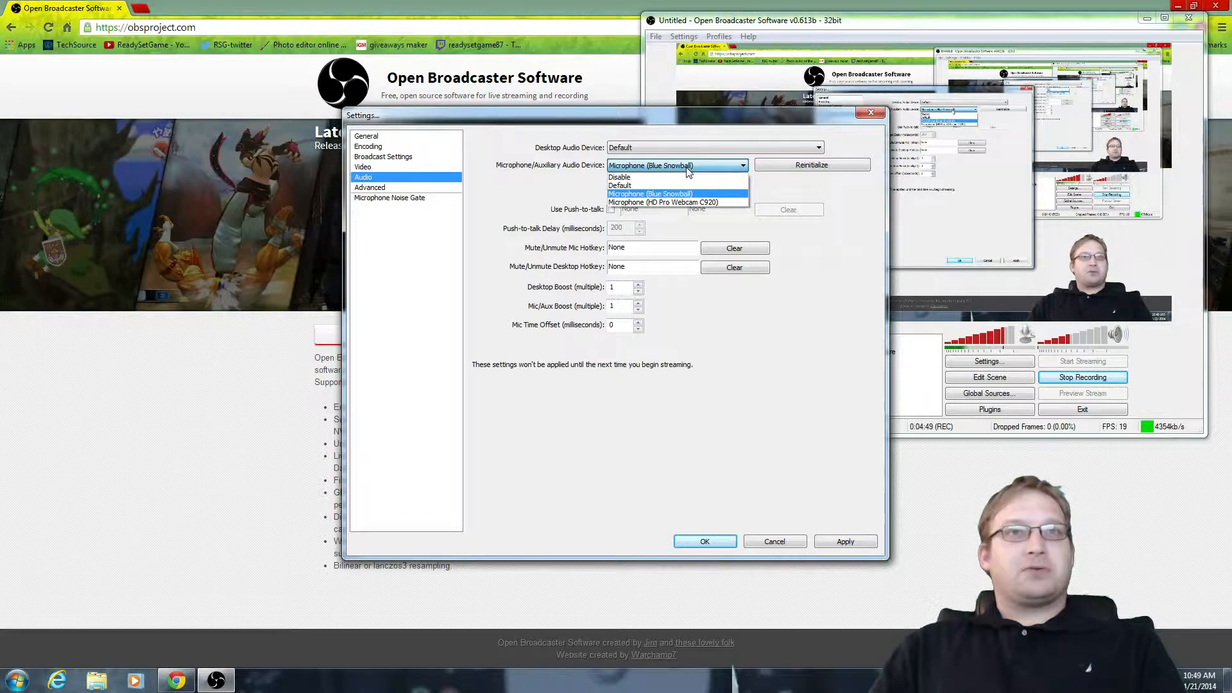
left_click(688, 169)
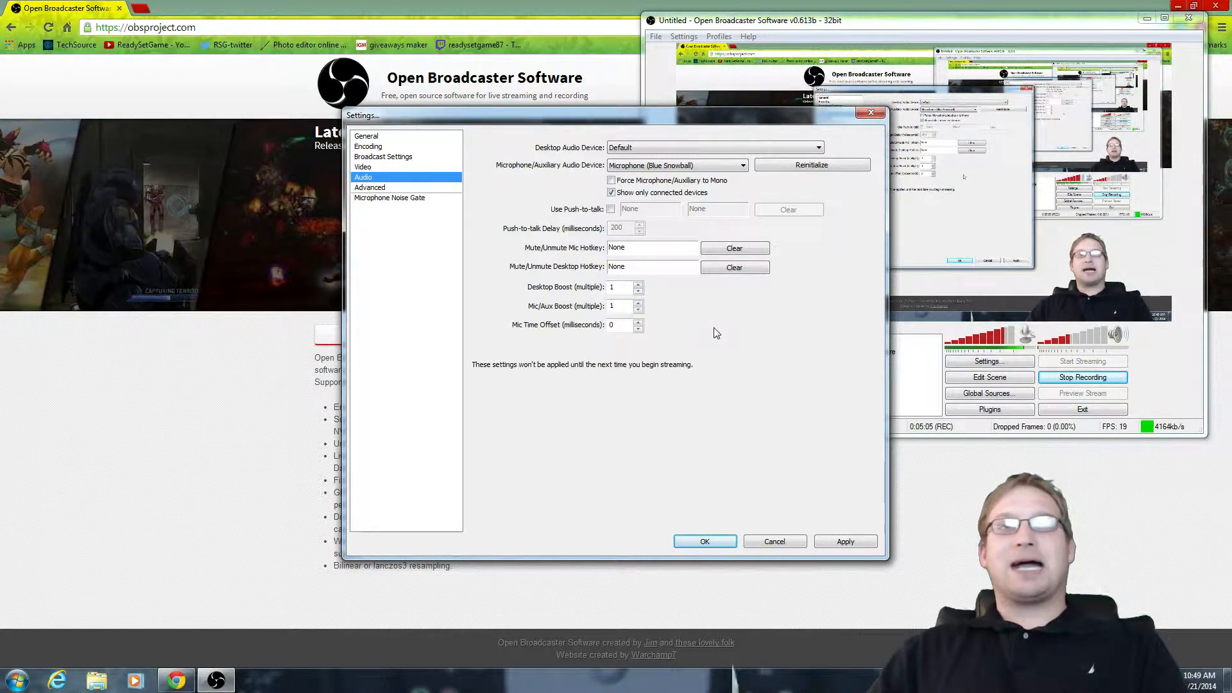
left_click(381, 190)
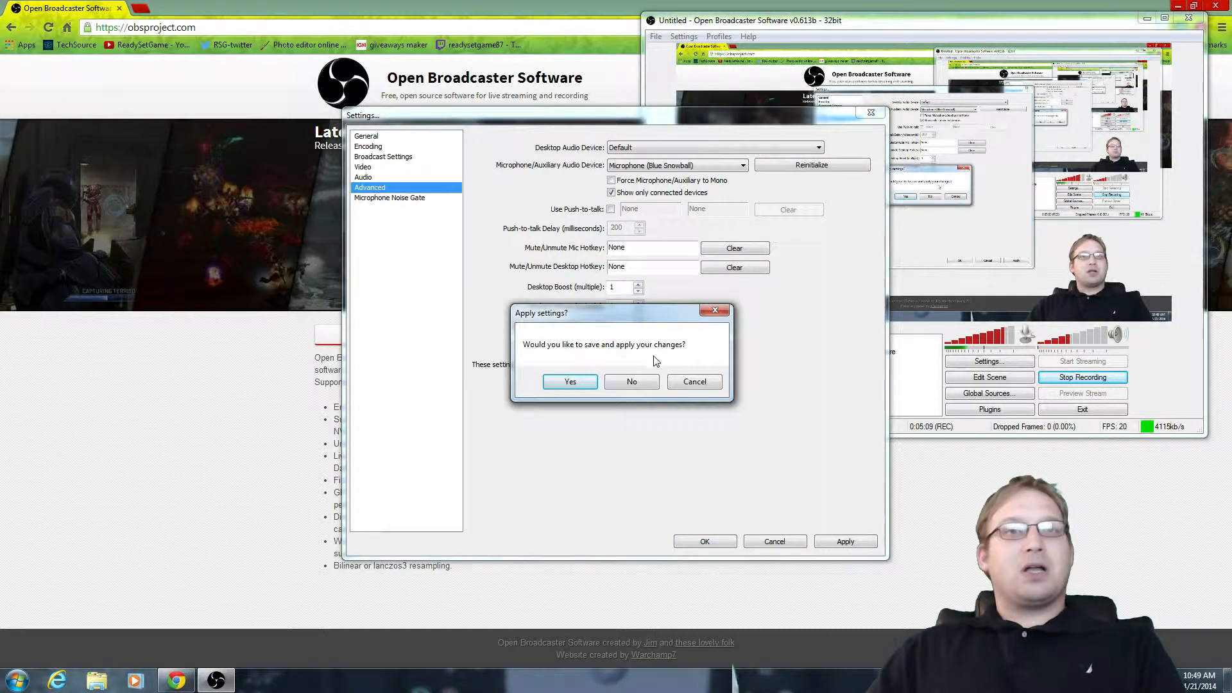
left_click(645, 384)
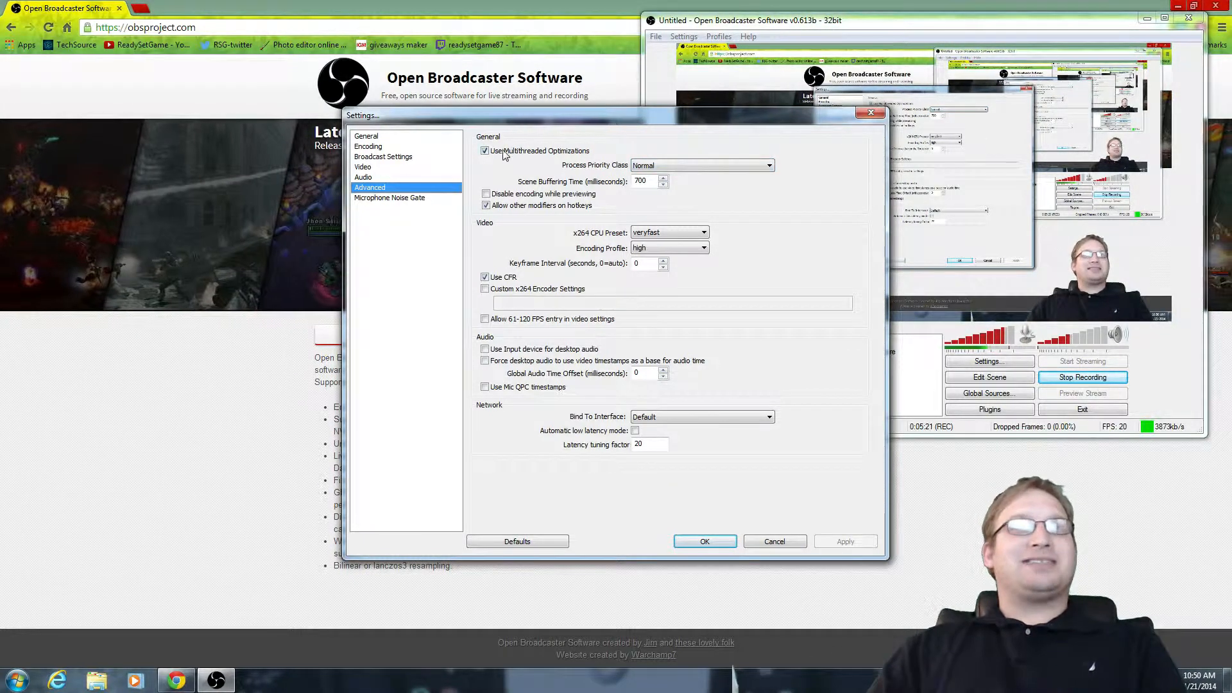
Step: Examine the process priority class and x264 CPU preset options in the Advanced settings
left_click(642, 165)
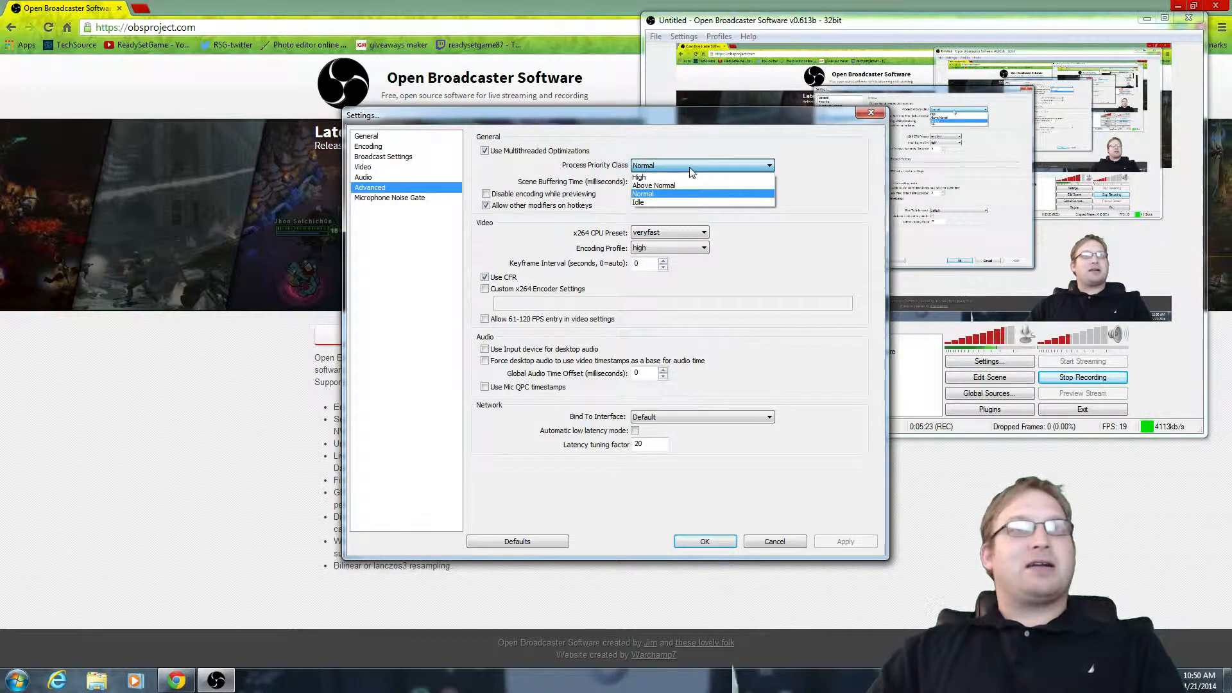
left_click(700, 167)
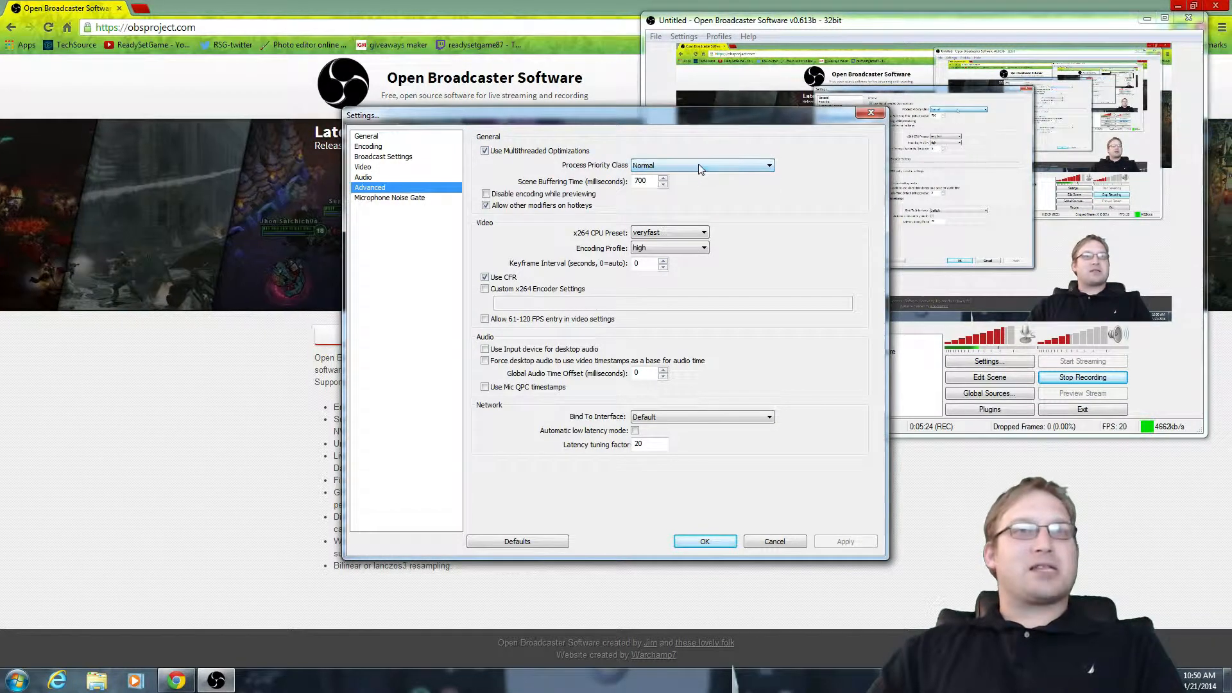
left_click(682, 235)
left_click(682, 235)
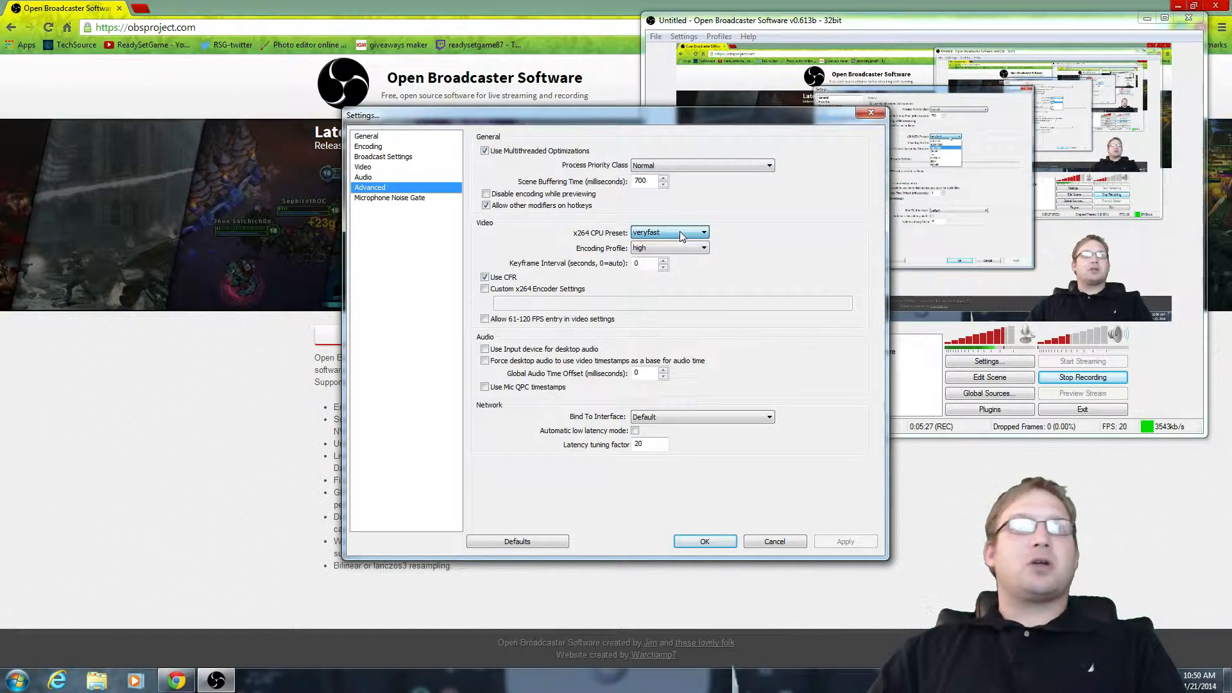
left_click(682, 235)
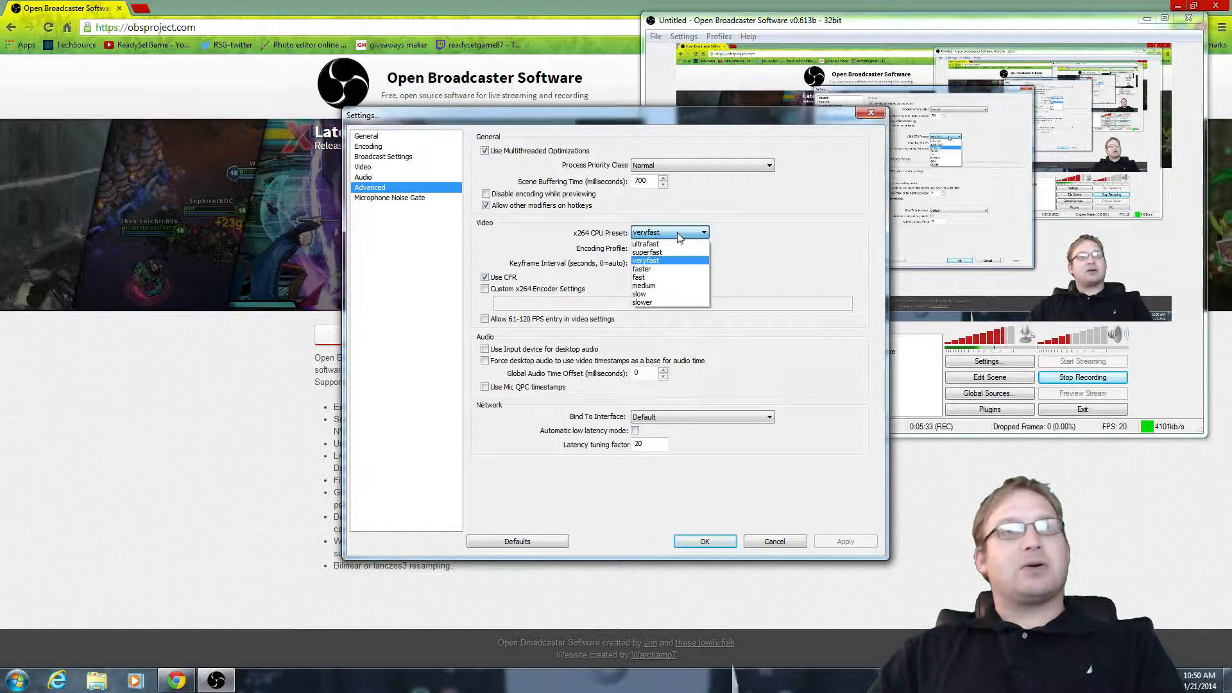
left_click(680, 237)
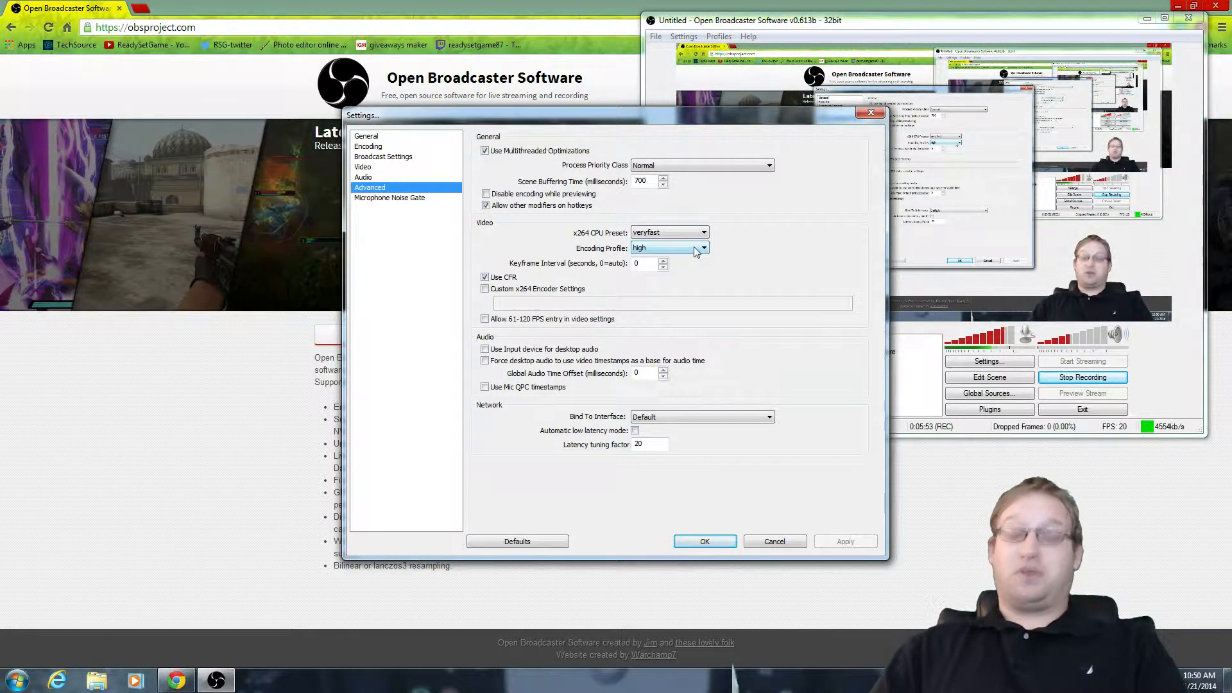
Step: Examine the Microphone Noise Gate settings and close the settings without saving
left_click(404, 198)
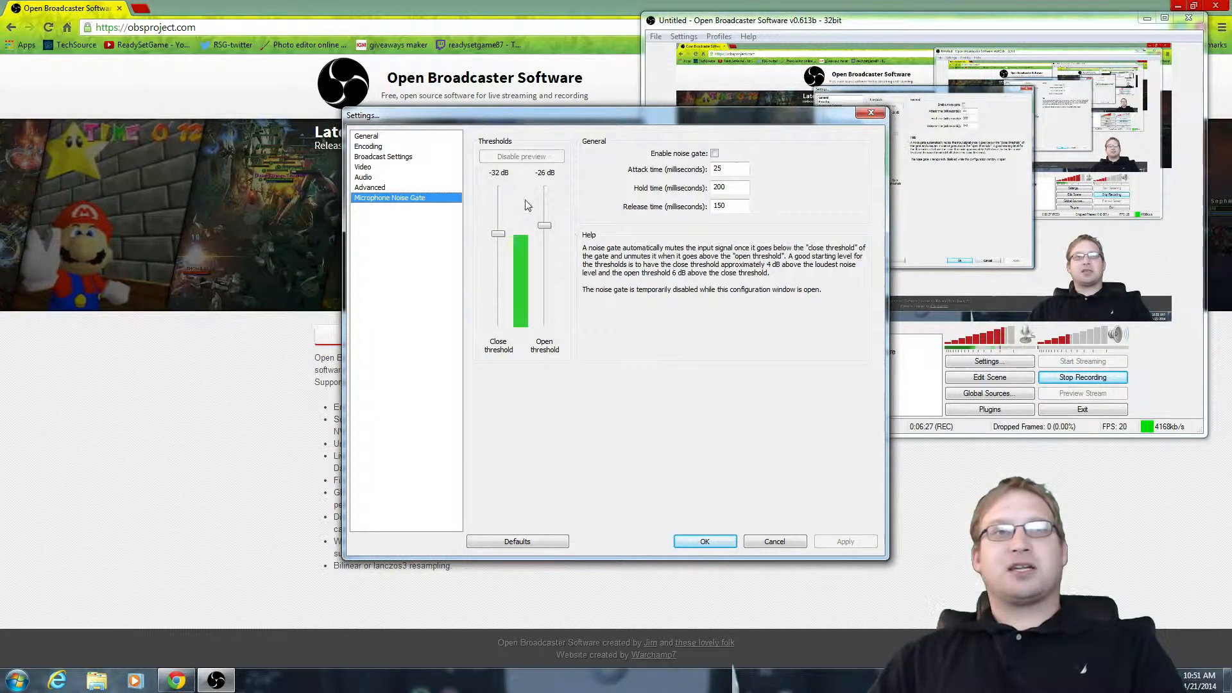
left_click(773, 540)
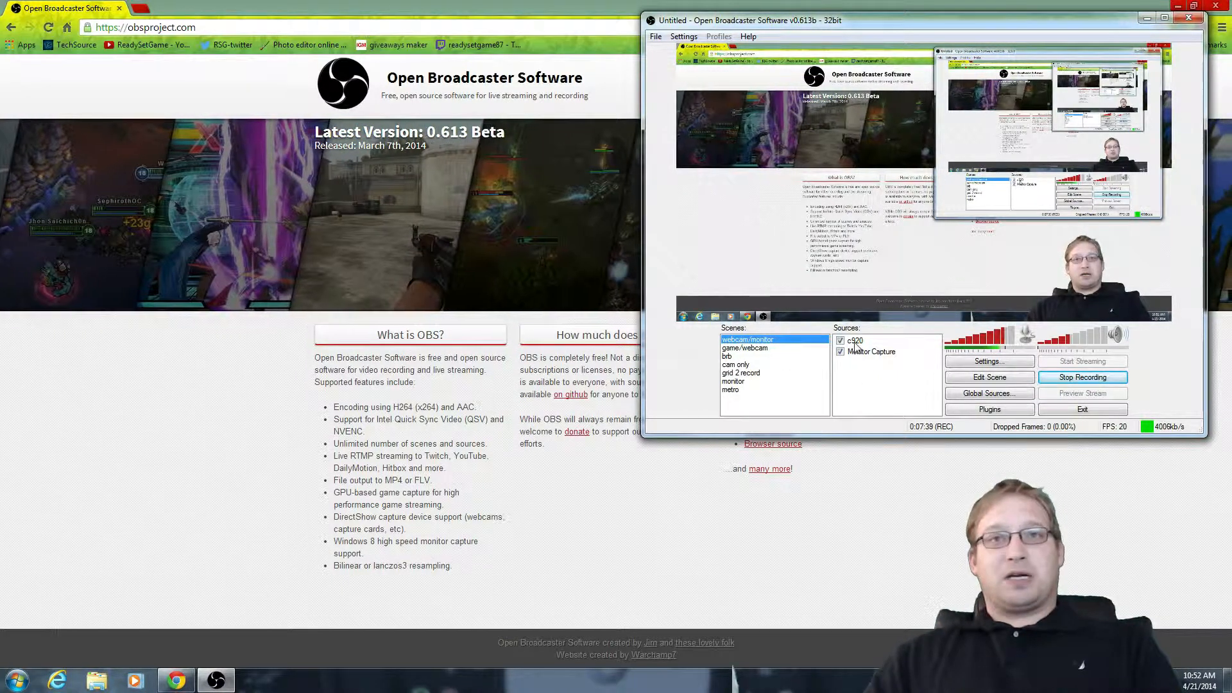
Step: View the source types that can be added to the webcam/monitor scene without adding one
right_click(854, 381)
mouse_move(866, 384)
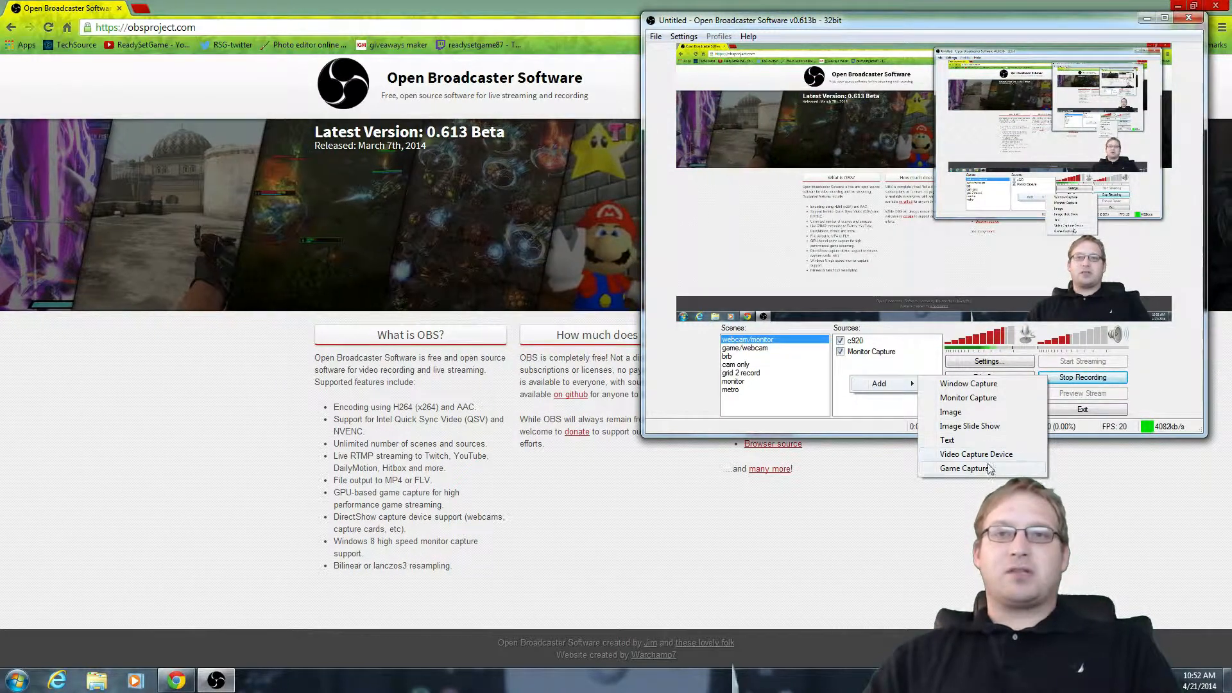
left_click(850, 418)
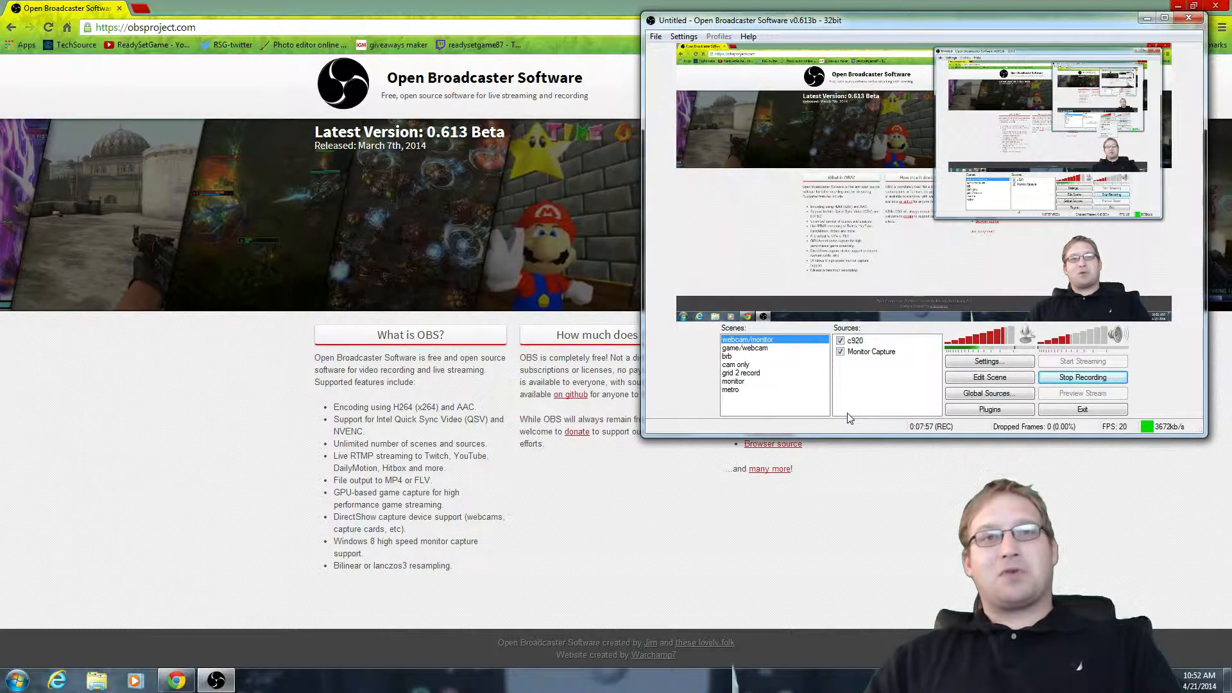
left_click(749, 376)
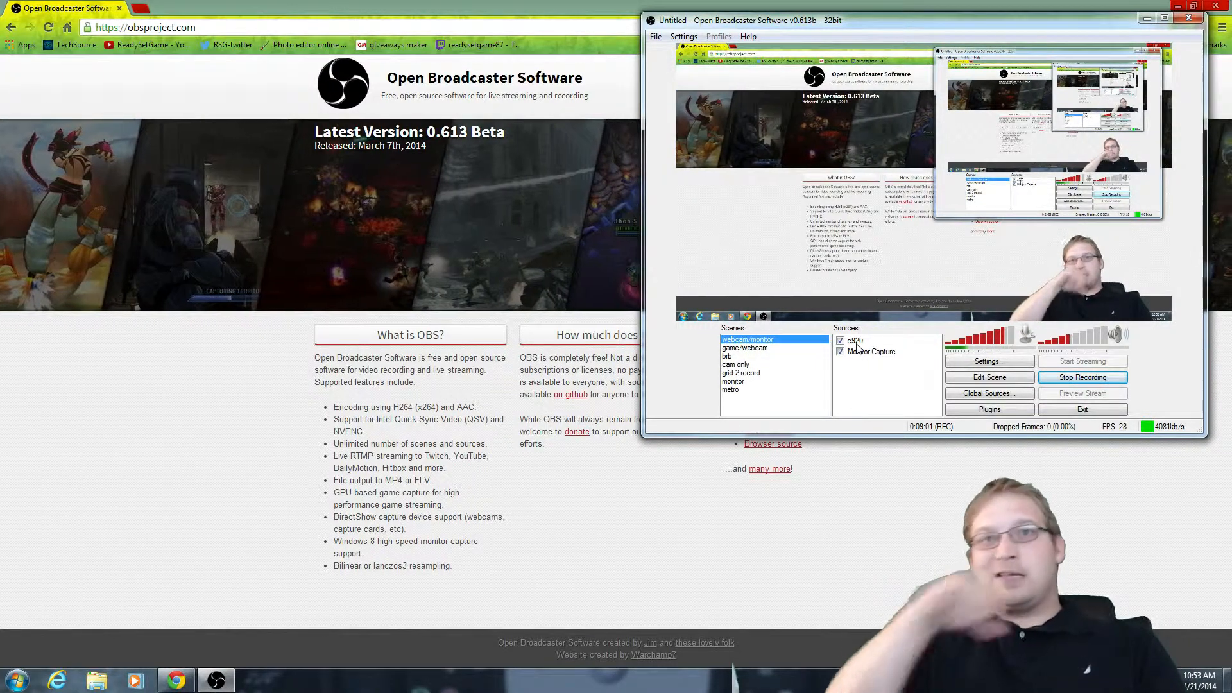
Step: Move the c920 source below Monitor Capture in the webcam/monitor scene's source order
right_click(858, 346)
mouse_move(889, 371)
left_click(993, 387)
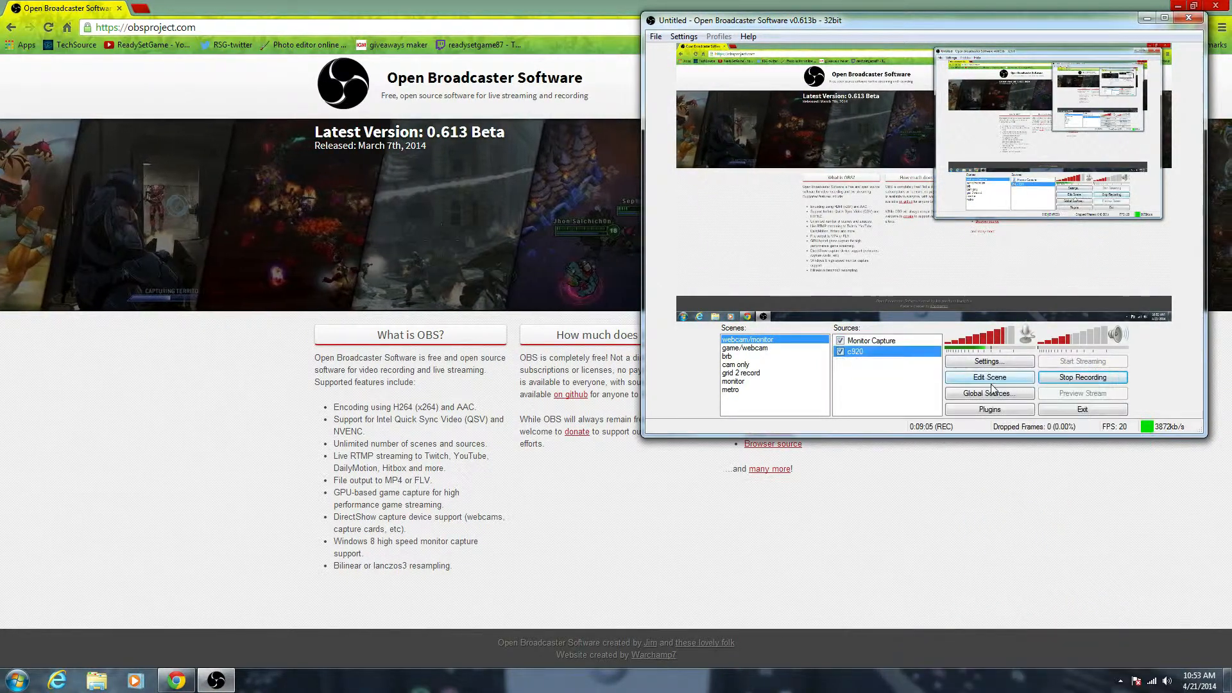
Step: Move the c920 source above Monitor Capture in the webcam/monitor scene's source order
right_click(856, 353)
mouse_move(868, 361)
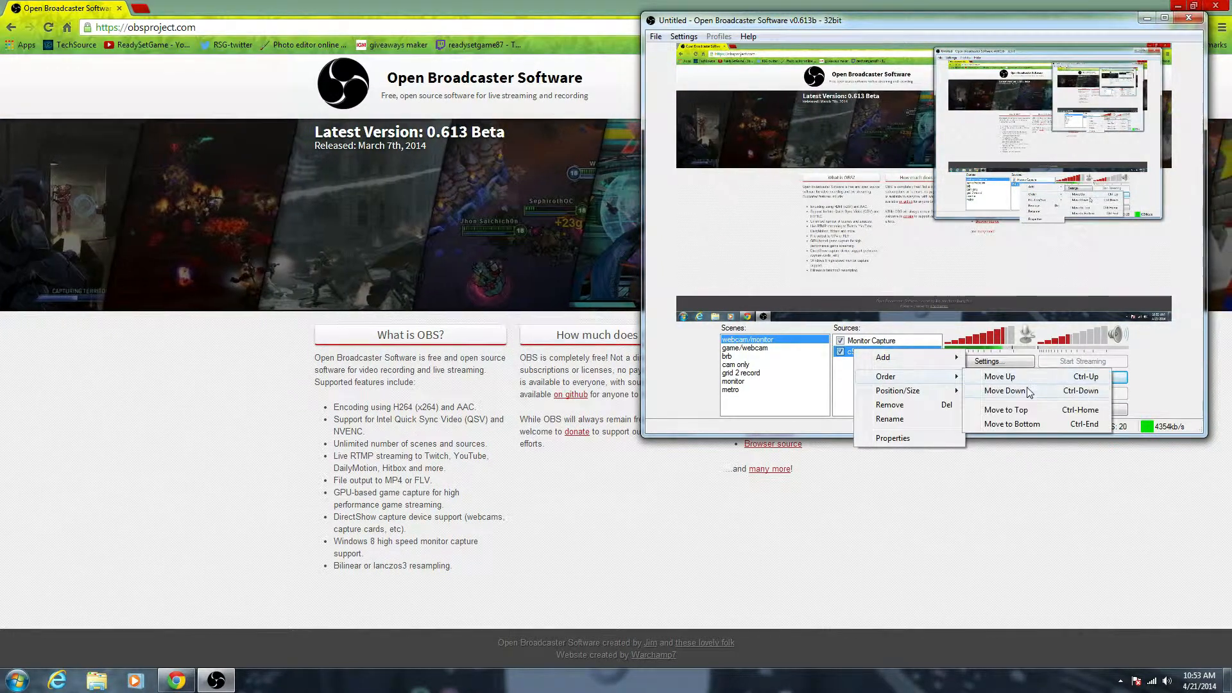
left_click(1027, 379)
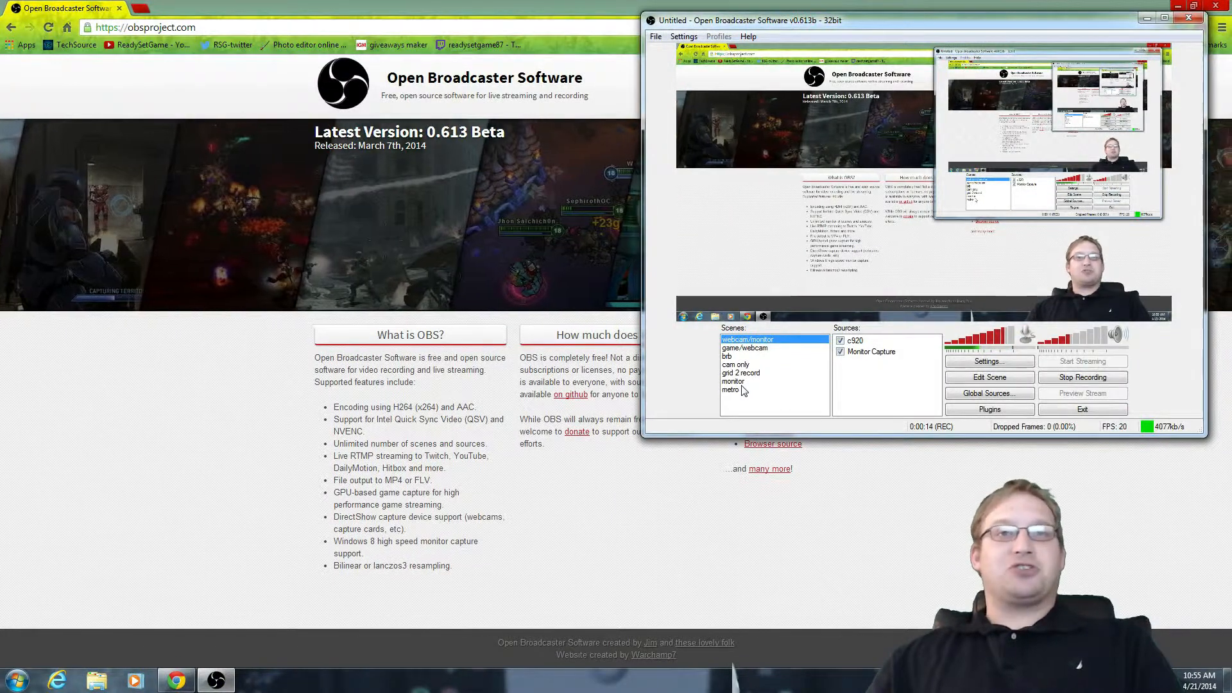
Step: Add a Monitor Capture source for monitor 1 to the metro scene and move it to the bottom of the source order
left_click(732, 390)
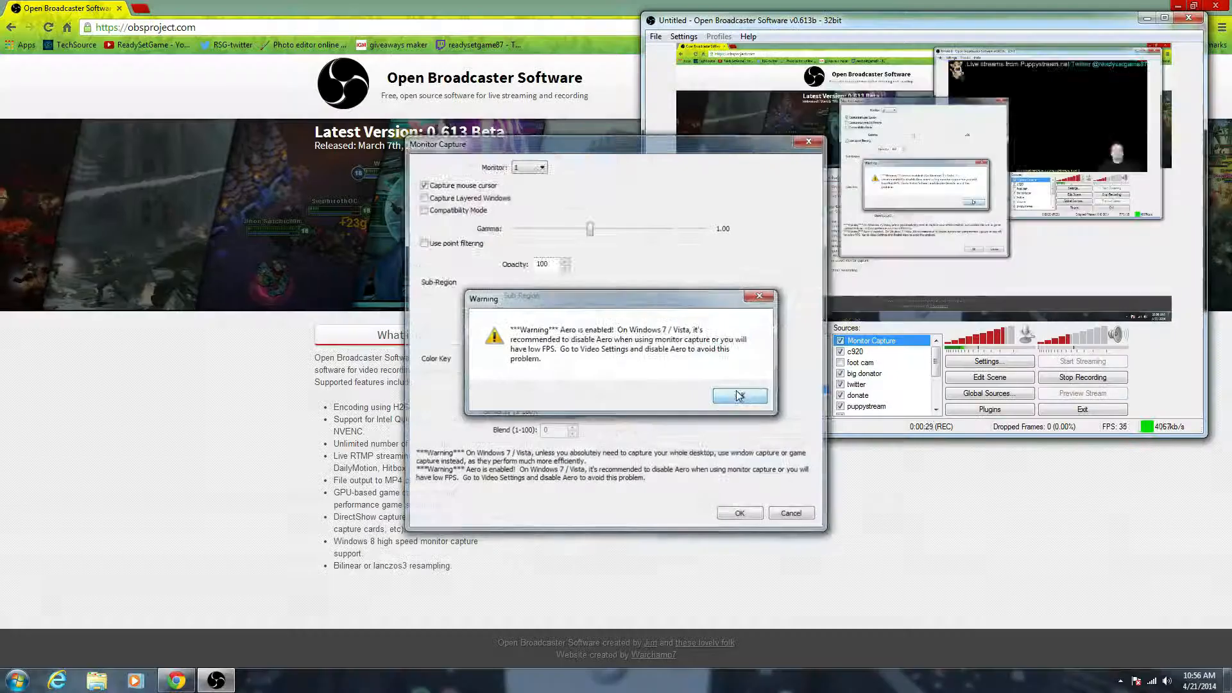
key("Return")
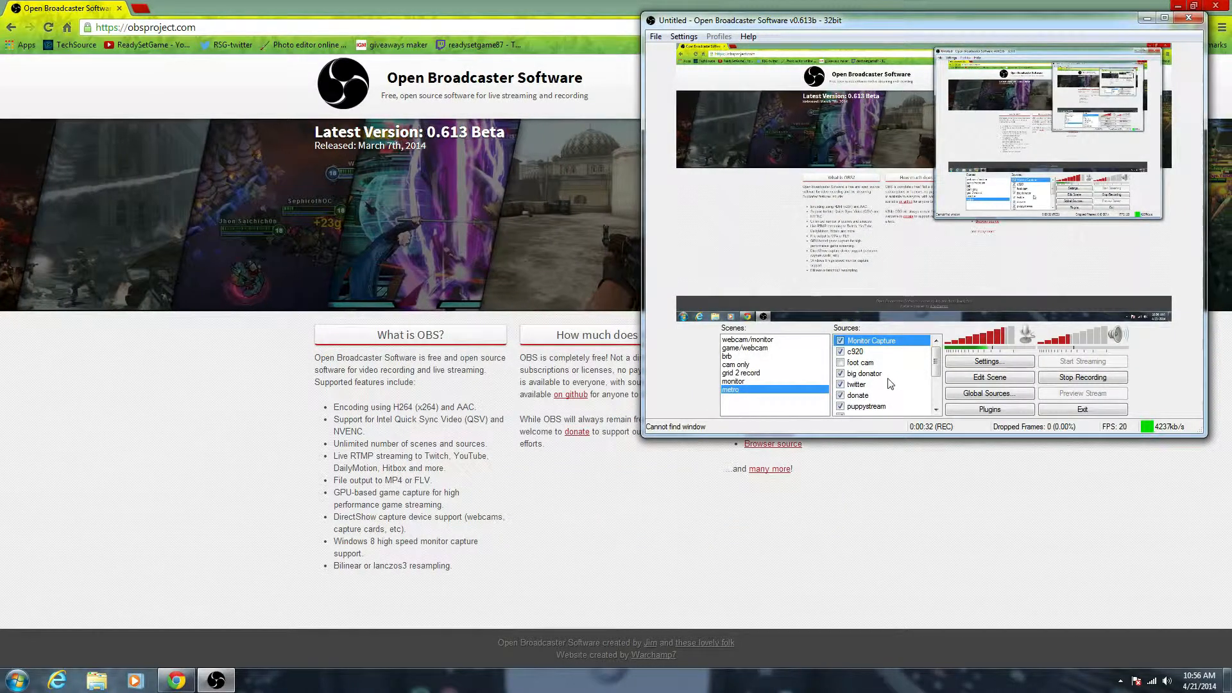
right_click(877, 340)
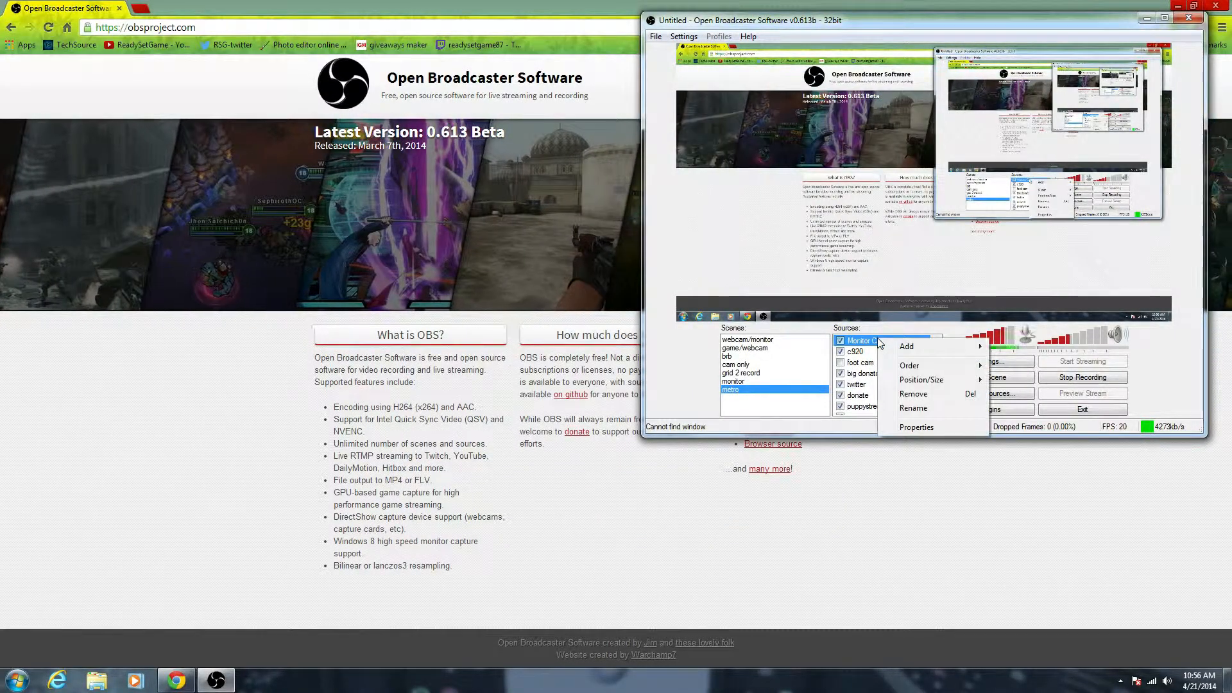
mouse_move(909, 367)
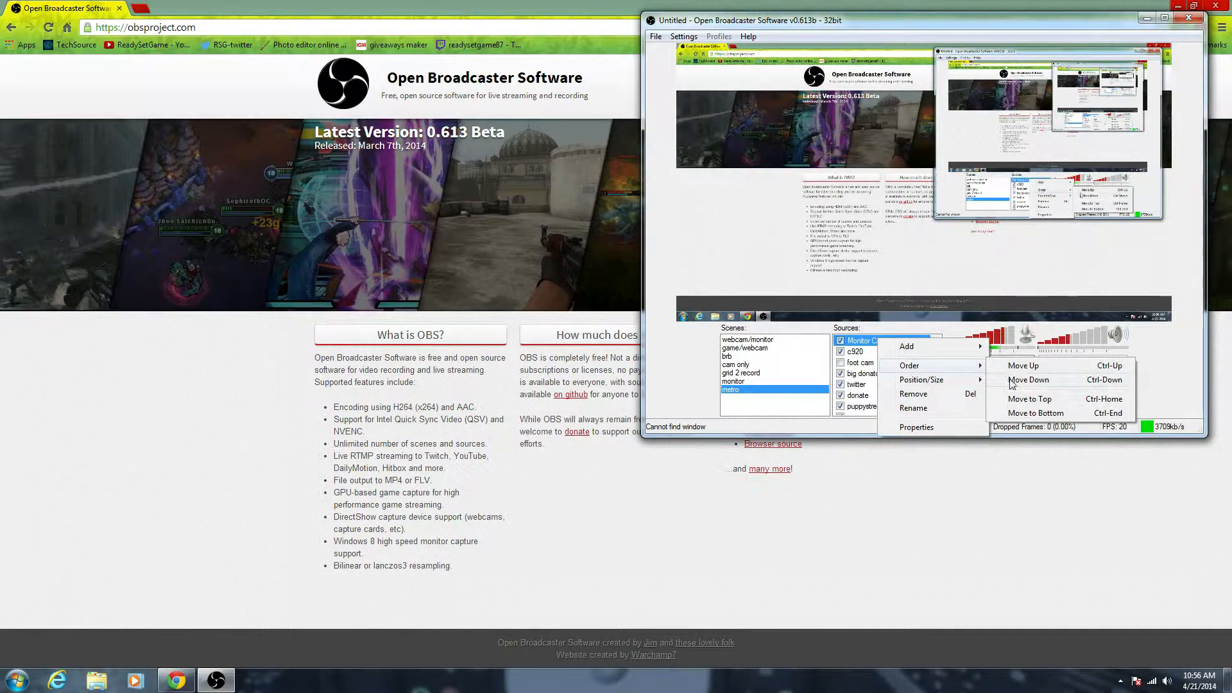
left_click(1020, 414)
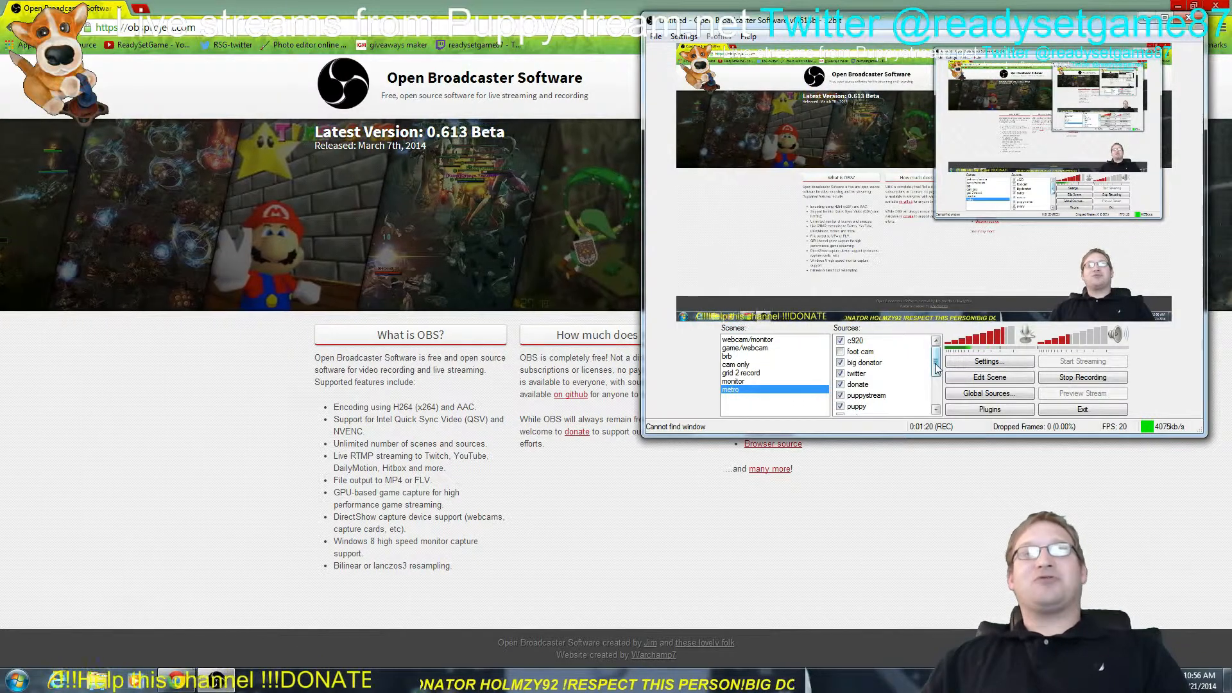
Step: View the c920 webcam's device settings in the webcam/monitor scene
left_click(737, 364)
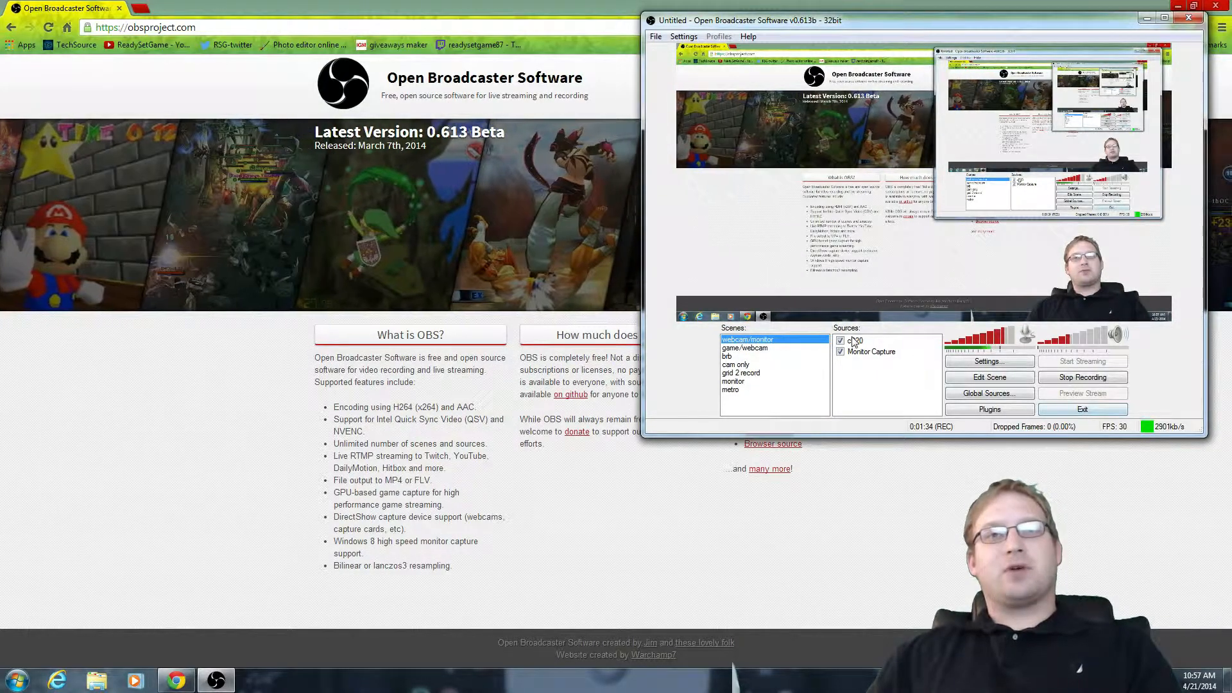
right_click(856, 342)
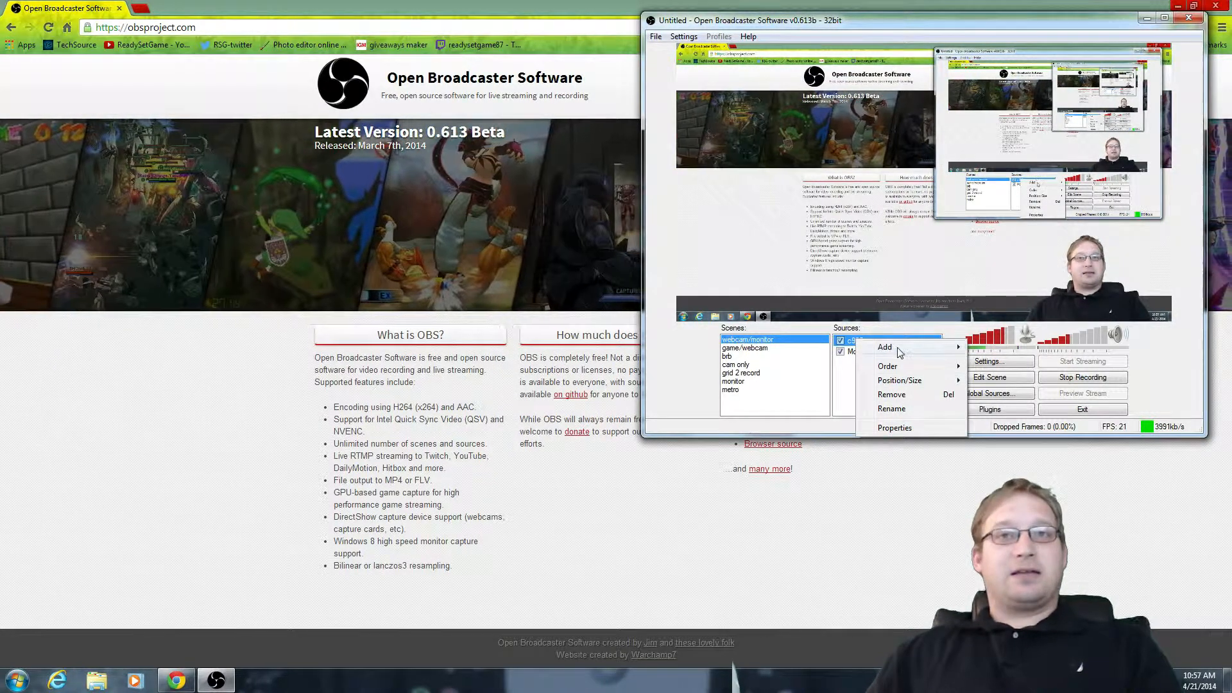
mouse_move(905, 346)
left_click(1000, 418)
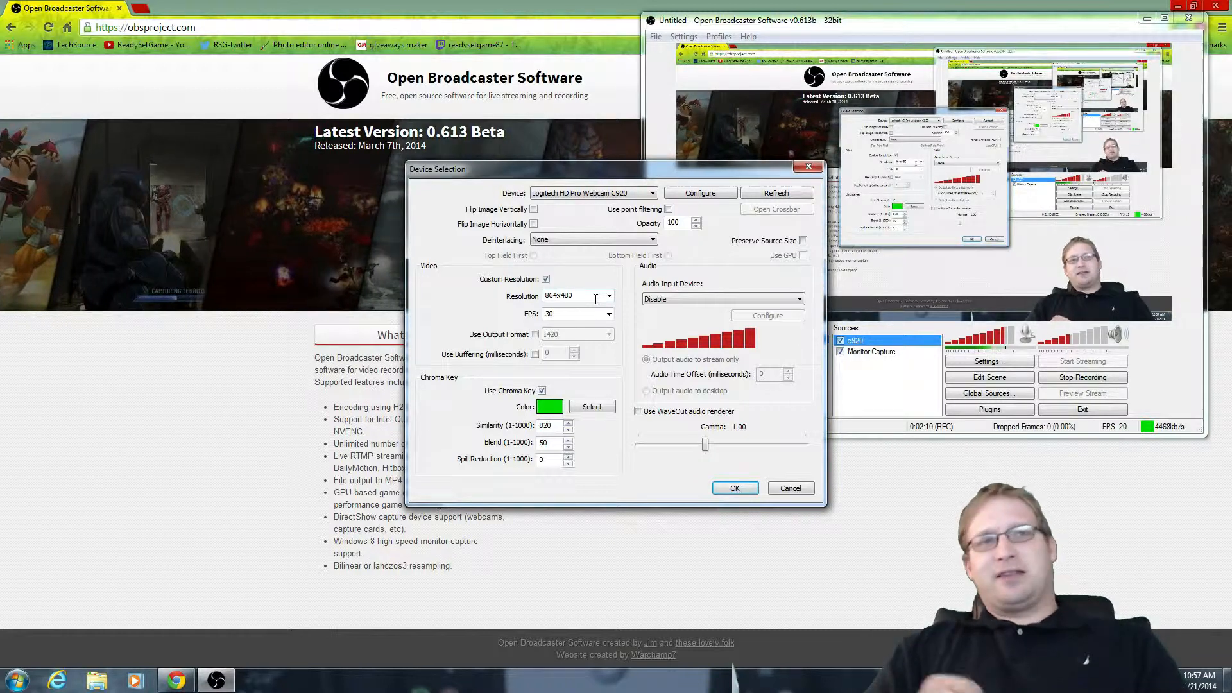
Step: Toggle the c920 webcam's chroma key off and on several times and close the device settings without saving
left_click(542, 391)
left_click(542, 391)
left_click(542, 390)
left_click(542, 391)
left_click(543, 391)
left_click(542, 391)
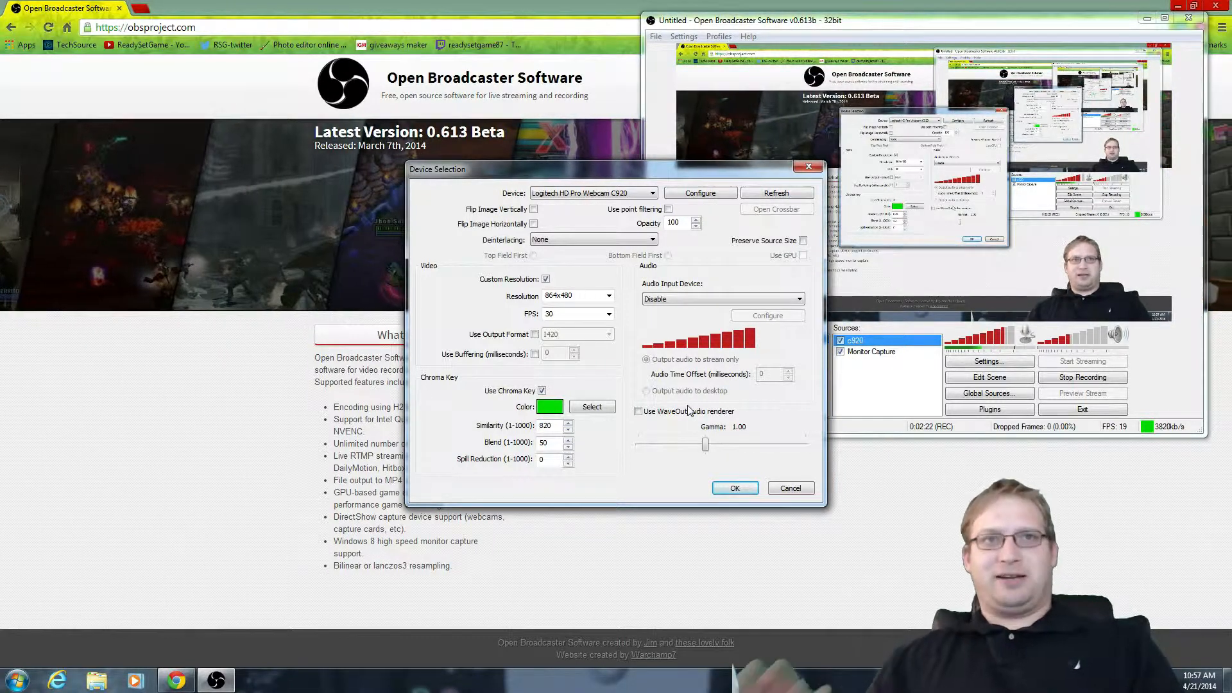
left_click(801, 490)
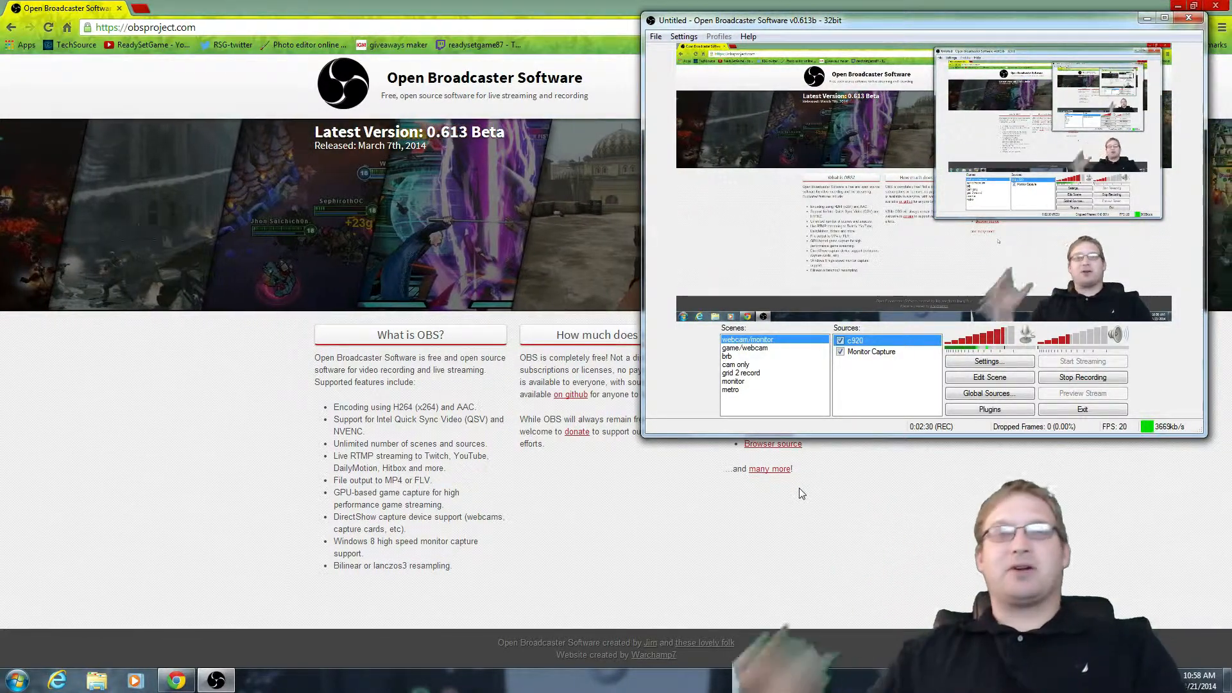
Step: View the properties of the webcam/monitor scene's Monitor Capture source and close them without changes
right_click(874, 355)
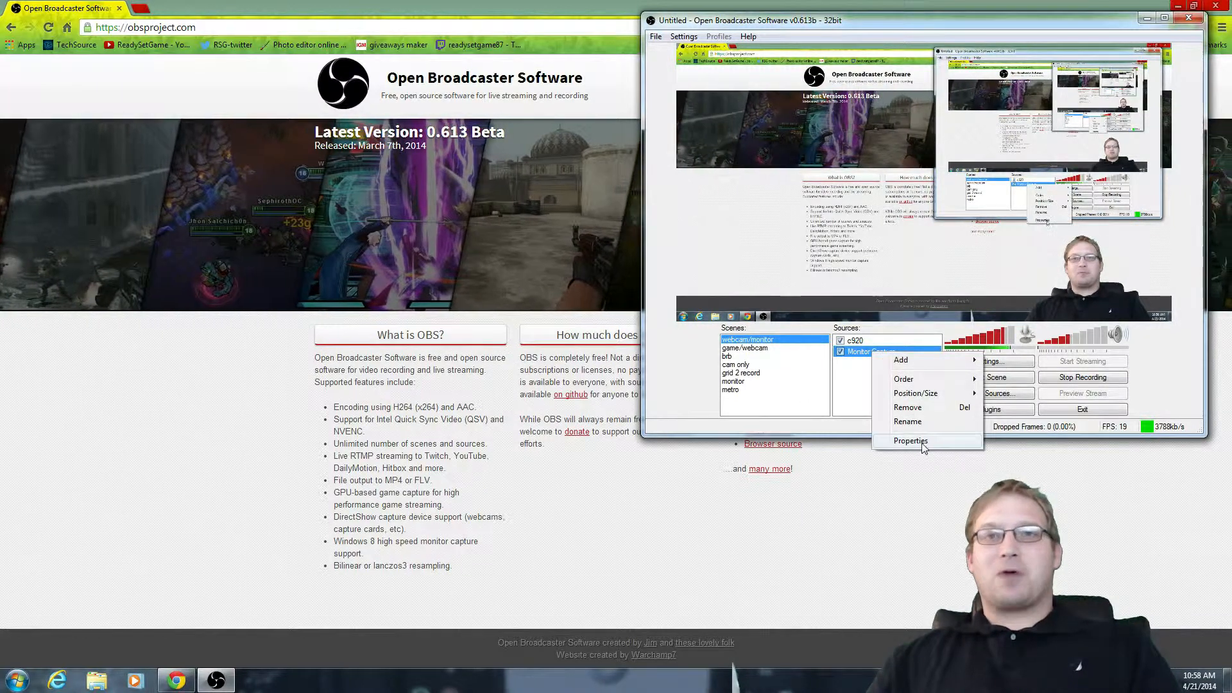
left_click(911, 441)
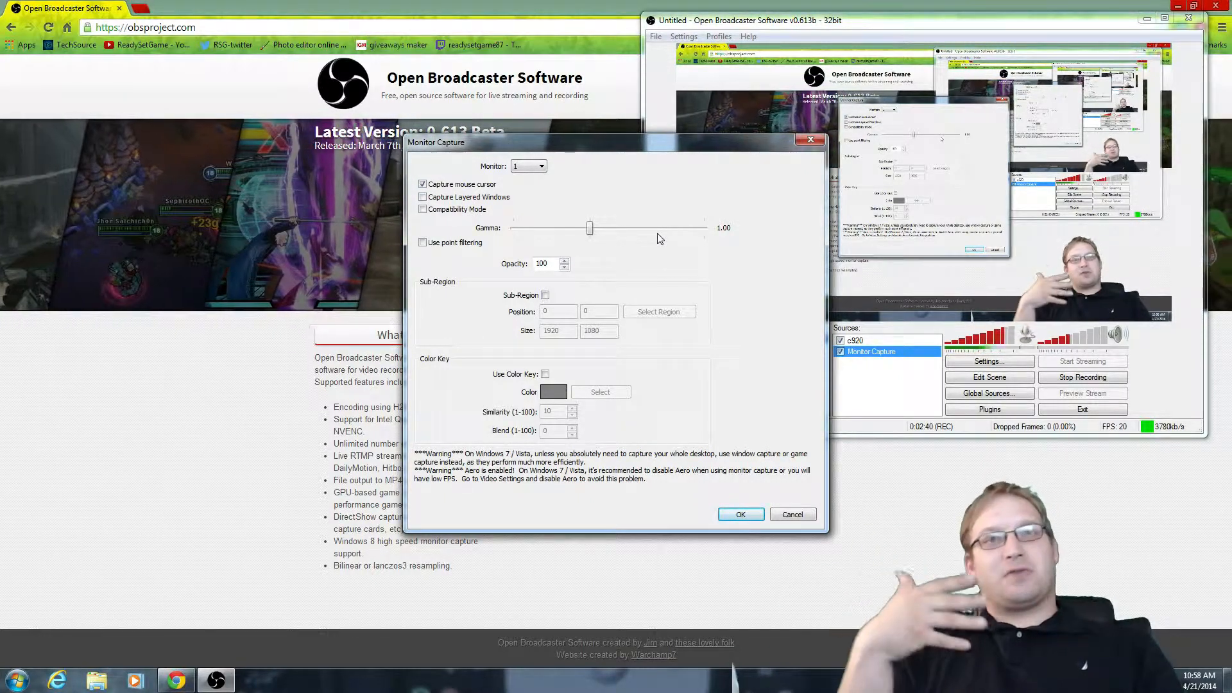
left_click(816, 140)
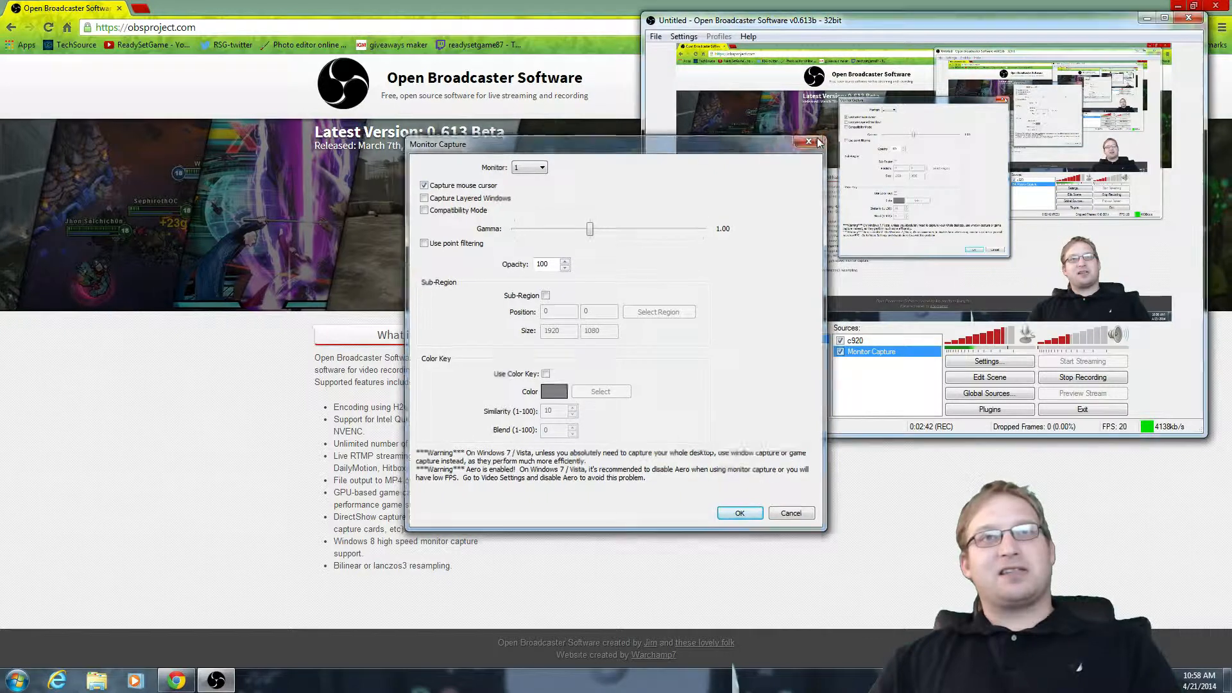
Step: Examine the text properties of the metro scene's big donator source and cancel without changes
left_click(732, 390)
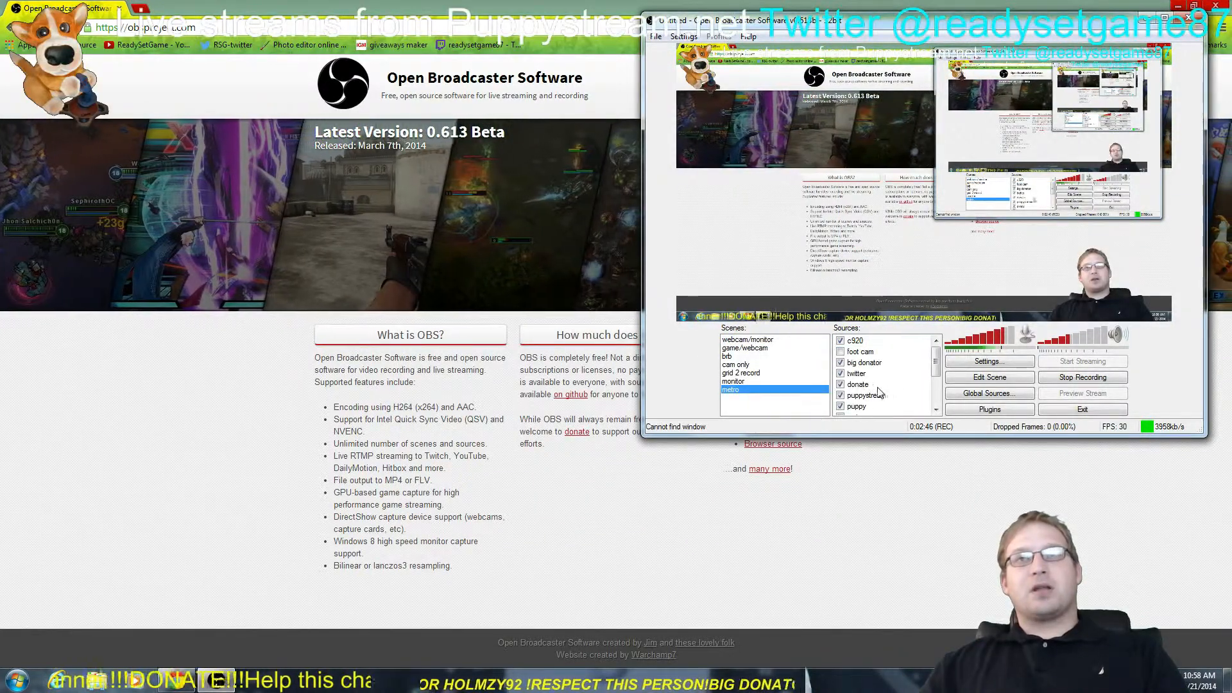
left_click(877, 364)
right_click(877, 364)
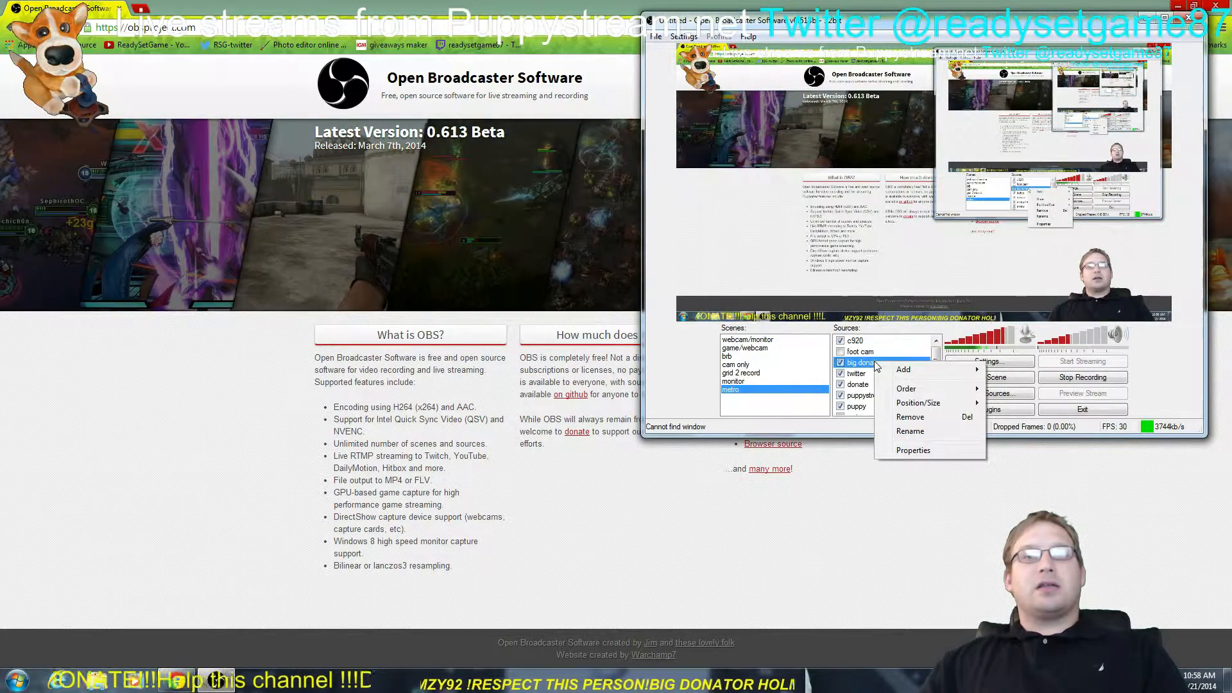
left_click(904, 456)
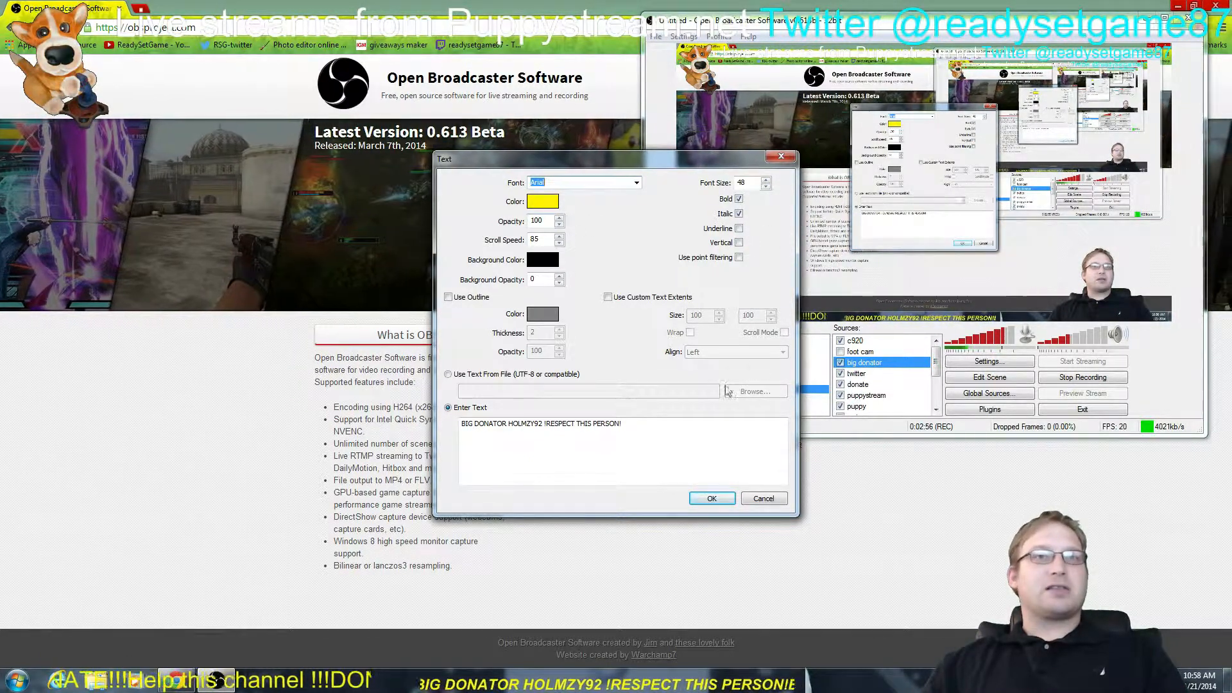
left_click(771, 503)
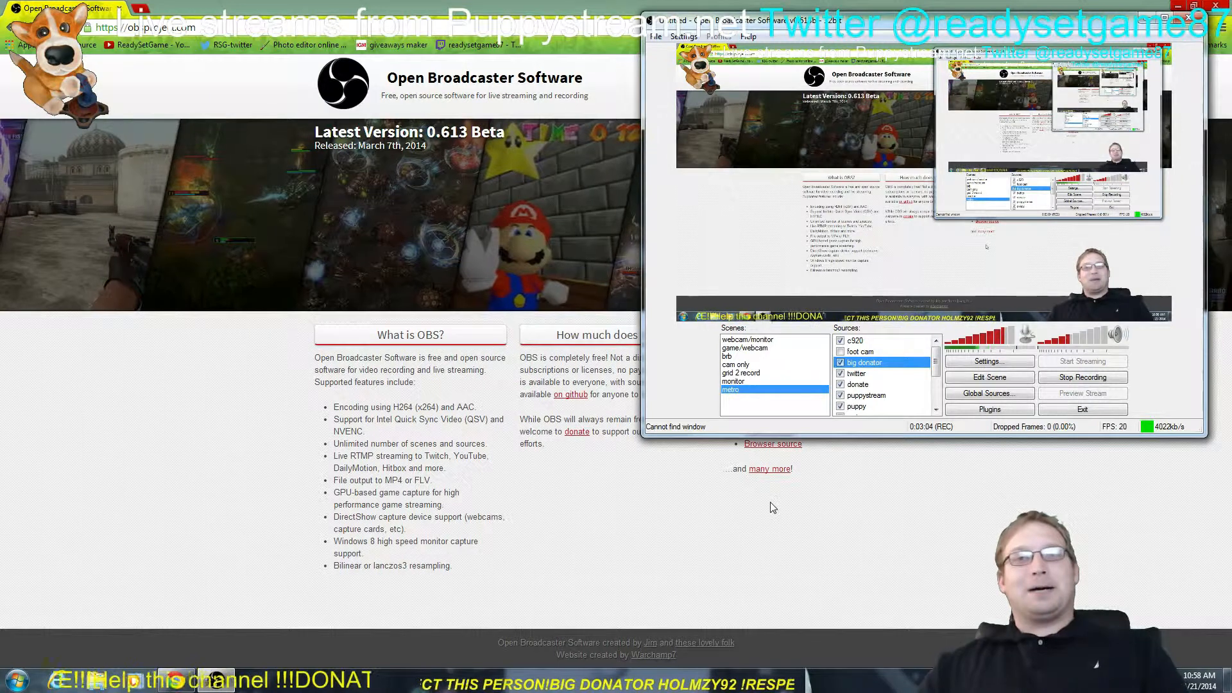
Step: Edit the webcam/monitor scene, shrinking the c920 webcam image slightly and placing it in the lower-right corner of the preview
left_click(764, 341)
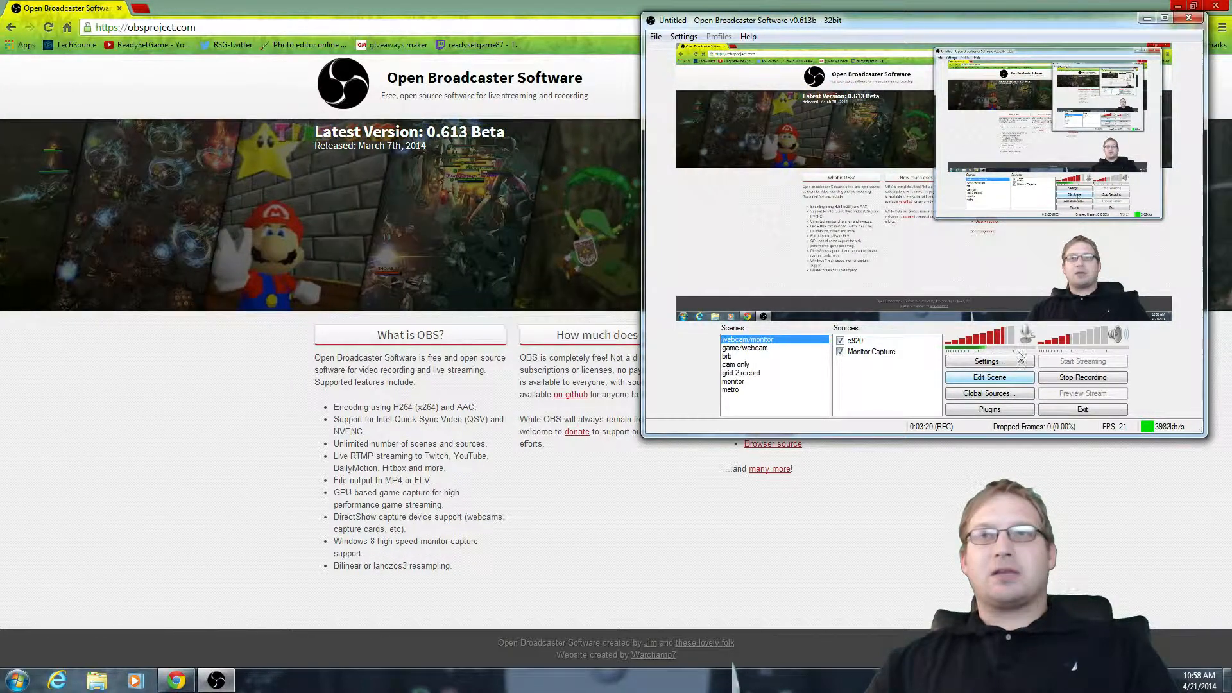
left_click(1004, 380)
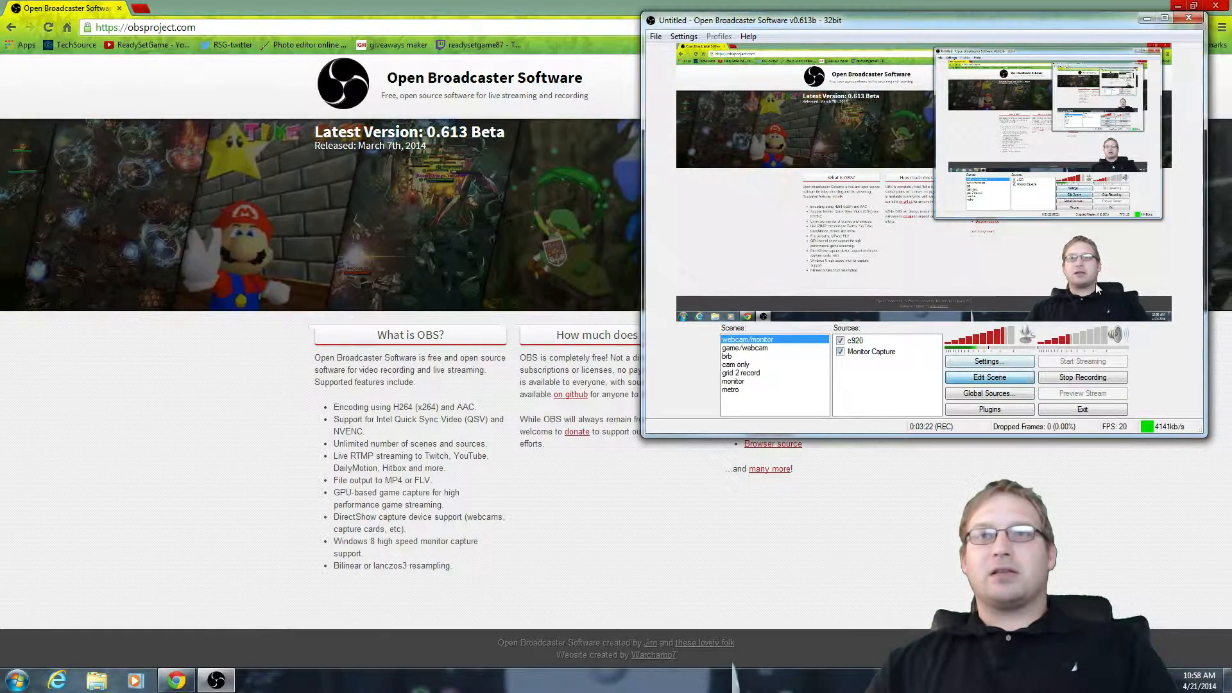
left_click(1098, 273)
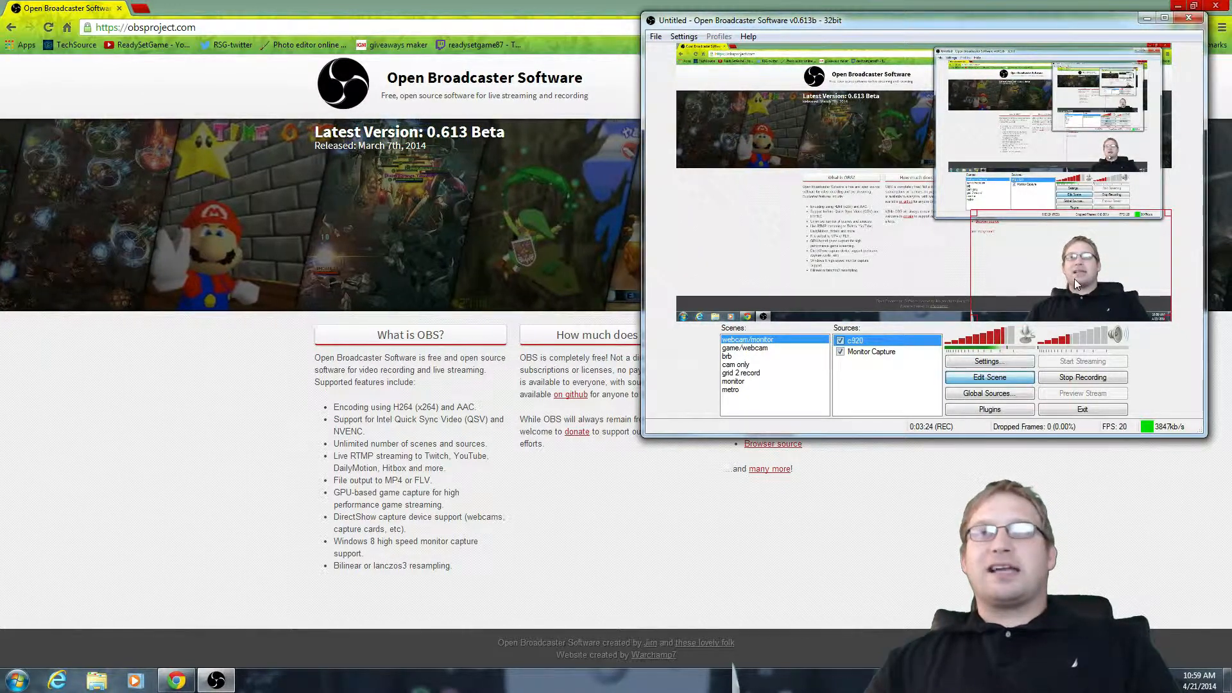
left_click_drag(1081, 276, 803, 180)
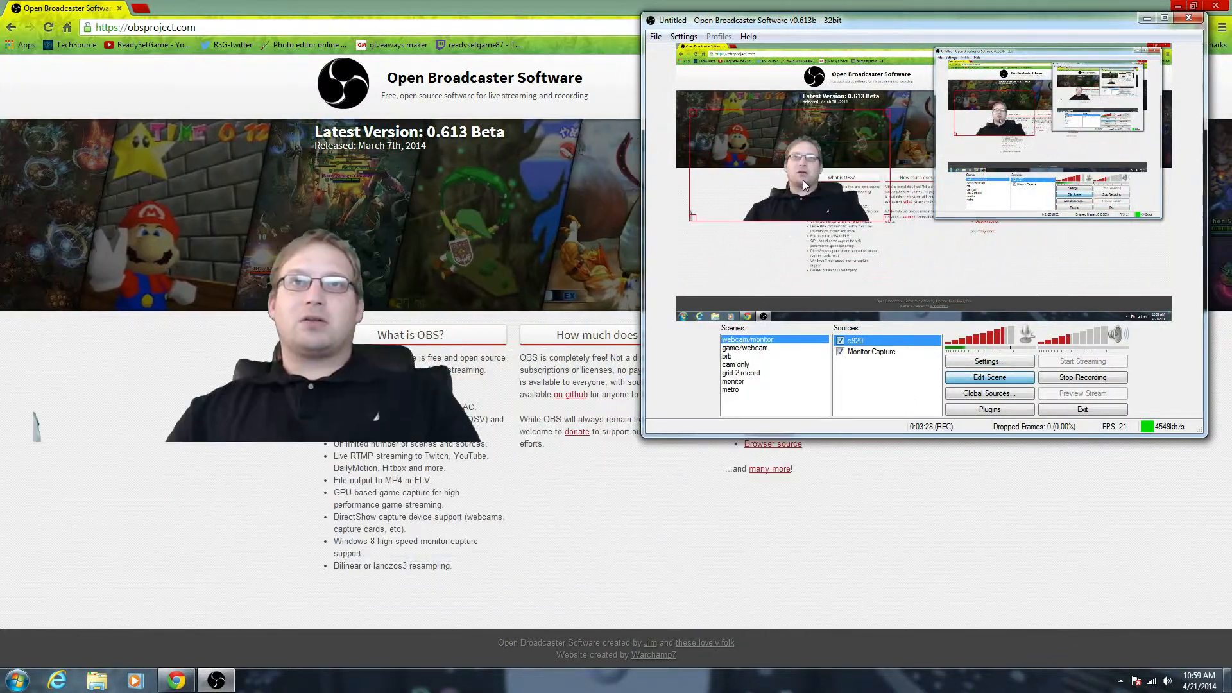
left_click_drag(693, 114, 732, 132)
left_click_drag(680, 97, 732, 135)
left_click_drag(788, 192, 1062, 298)
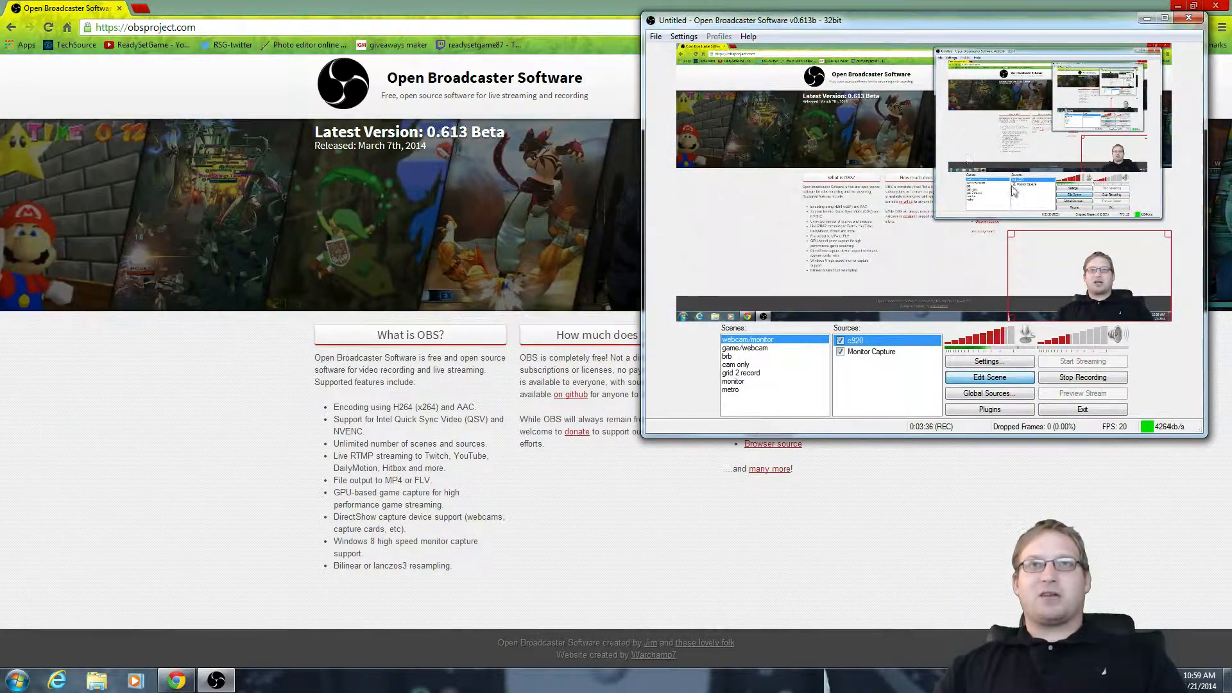
Step: Select the twitter text source in the metro scene, reposition the program window, and try nudging the text slightly down in the preview
left_click(732, 389)
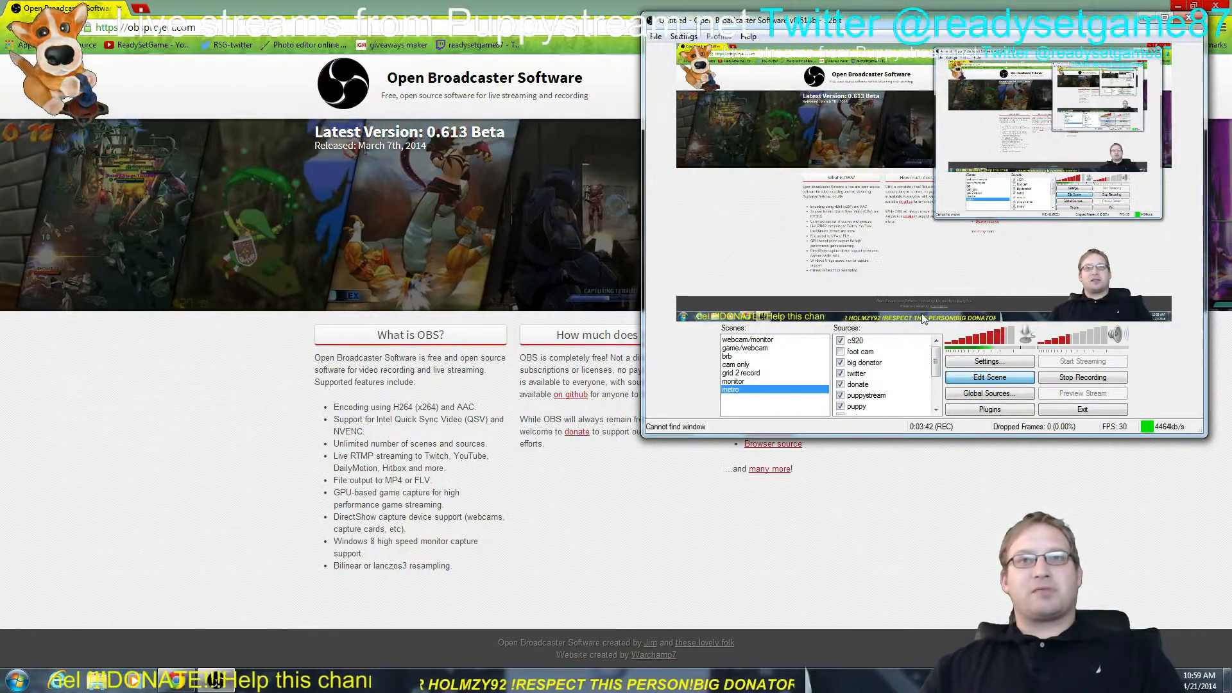
left_click(860, 383)
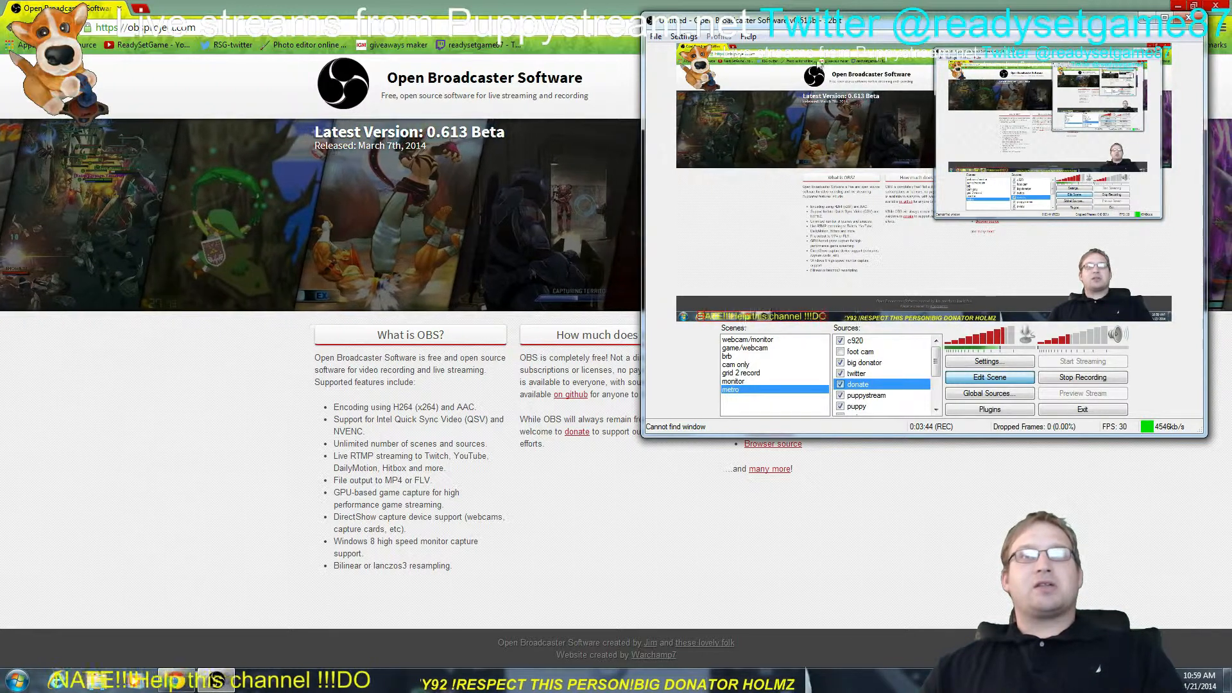
left_click(856, 374)
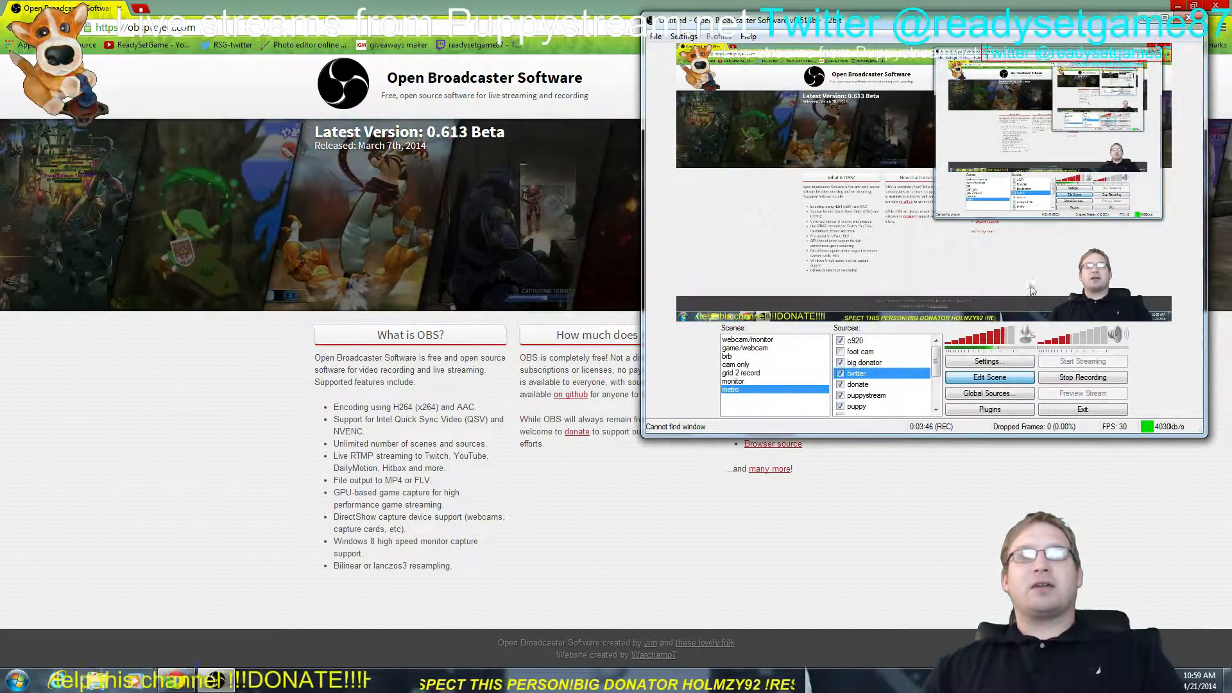
left_click_drag(859, 14, 844, 193)
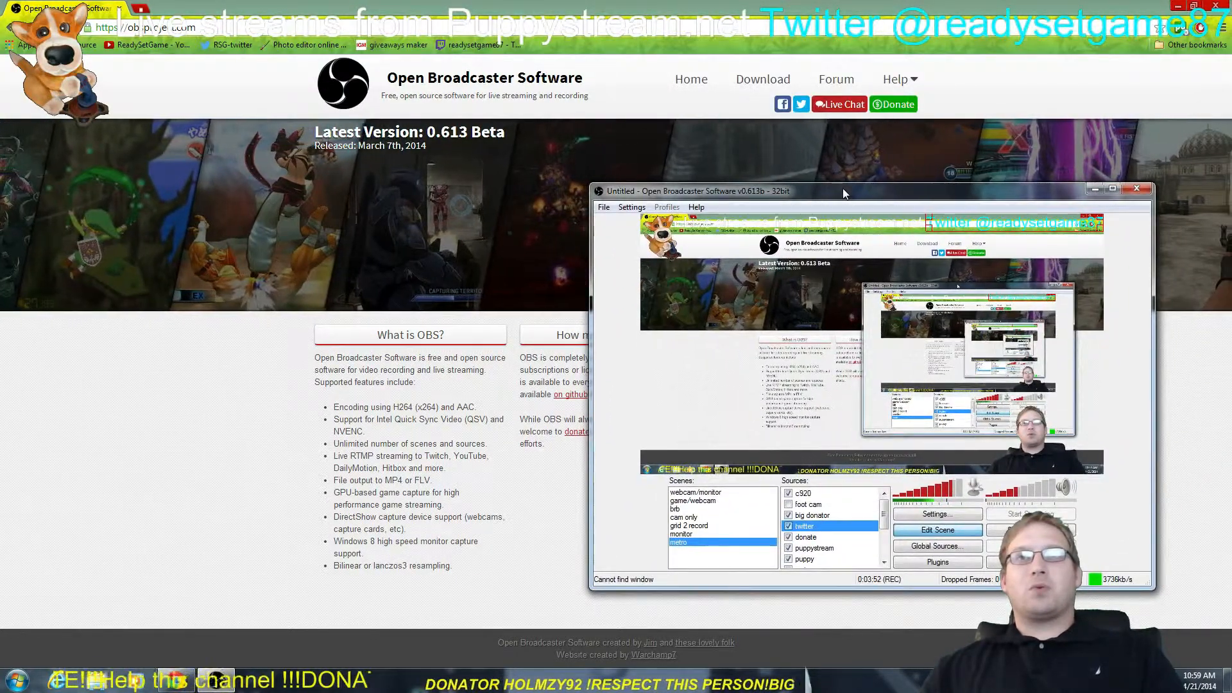
left_click_drag(843, 187, 899, 40)
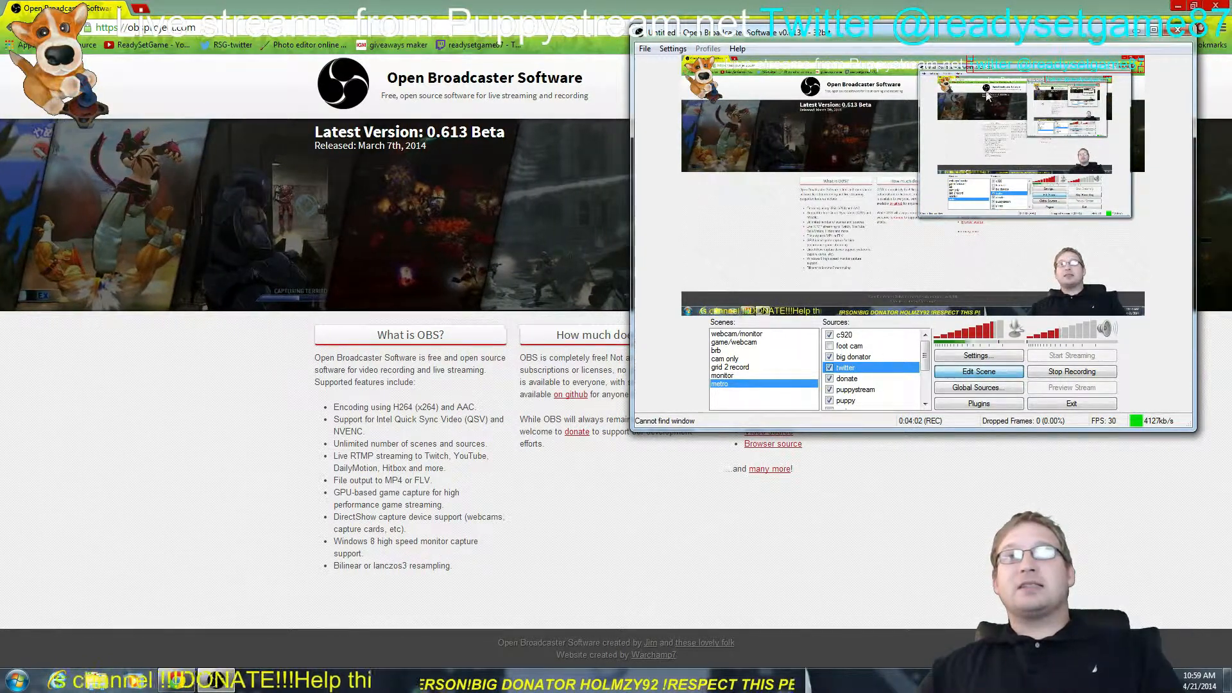
mouse_move(1037, 67)
left_mouse_down()
mouse_move(889, 165)
mouse_move(776, 151)
mouse_move(811, 234)
mouse_move(805, 274)
mouse_move(932, 273)
mouse_move(1062, 59)
mouse_move(1085, 55)
mouse_move(1080, 77)
mouse_move(1037, 73)
left_mouse_up()
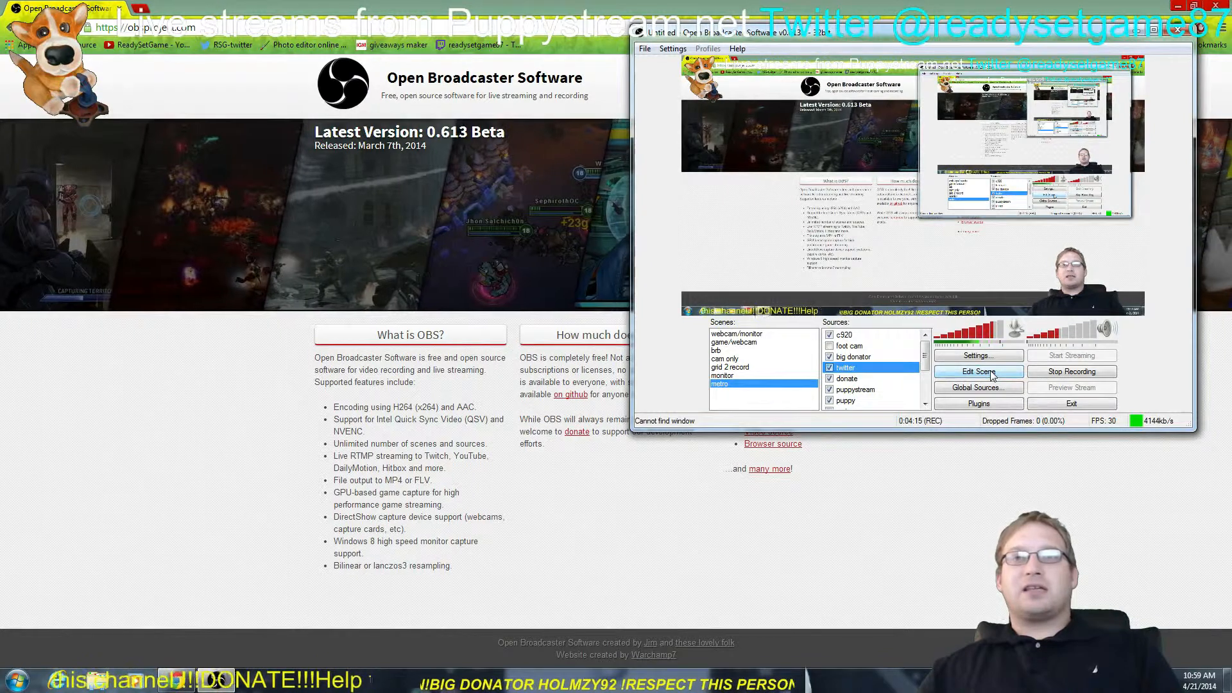
Step: Examine the descriptions of the Per-Scene Volume, Microphone Noise Gate, Game Capture and DirectShow Video Device plugins
left_click(974, 406)
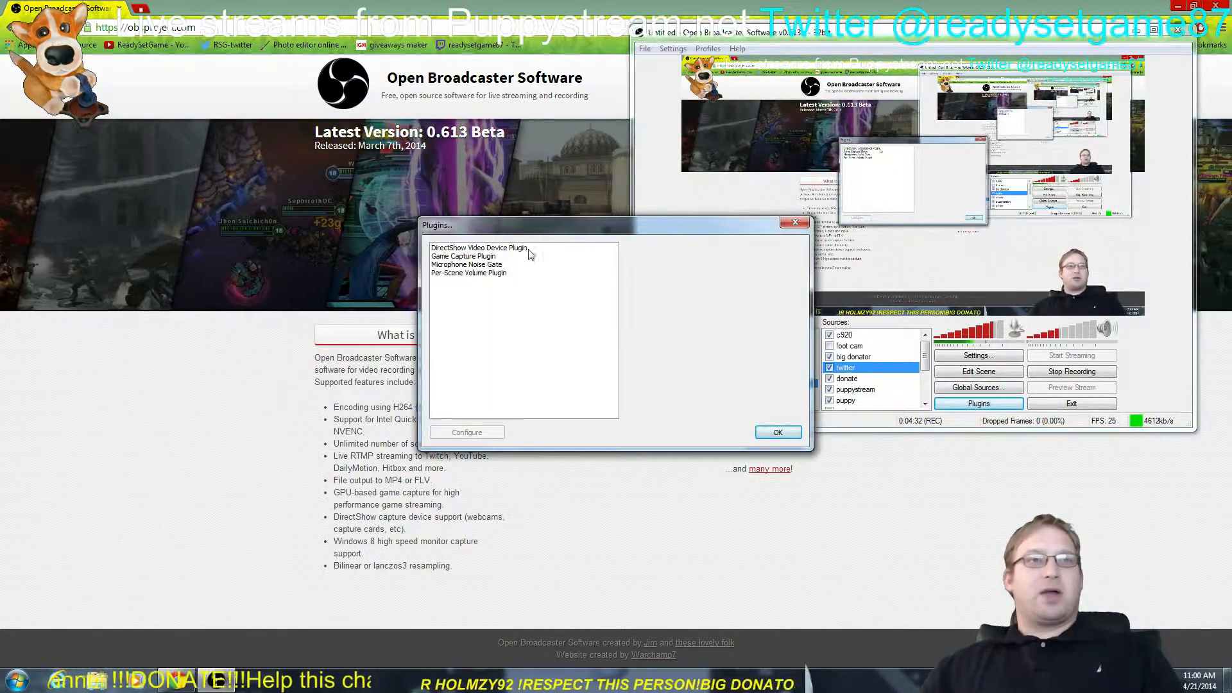
left_click(485, 257)
left_click(489, 265)
left_click(492, 273)
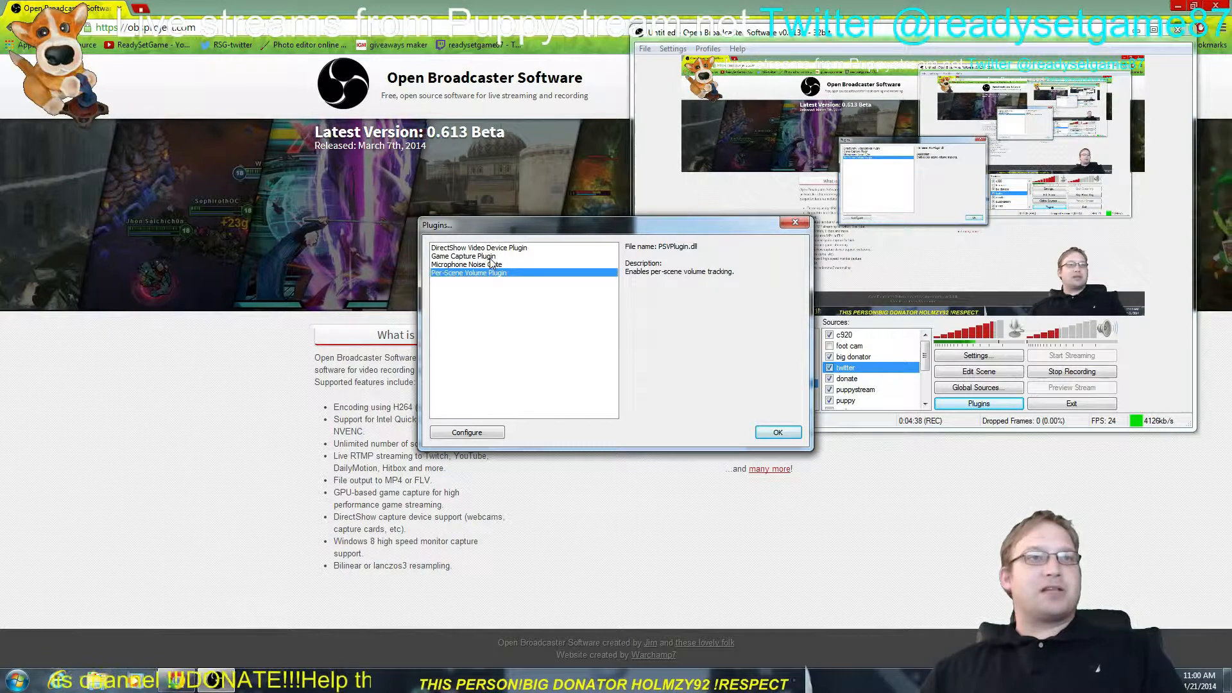
left_click(491, 264)
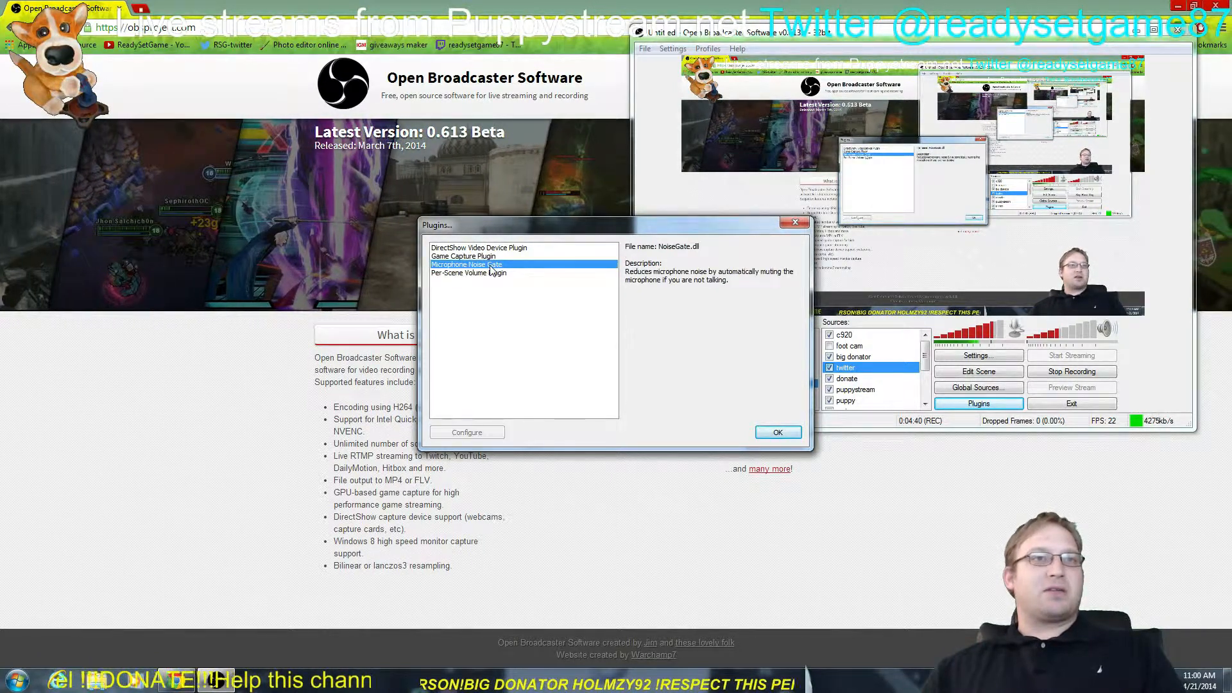
left_click(491, 257)
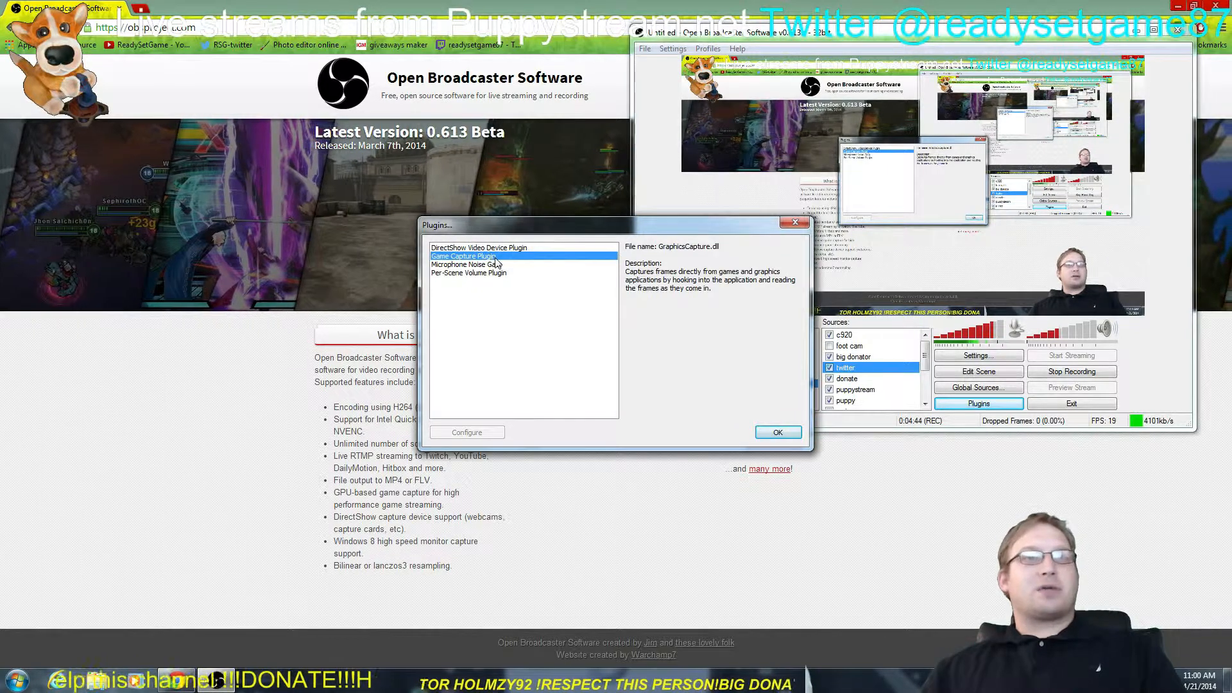
left_click(491, 248)
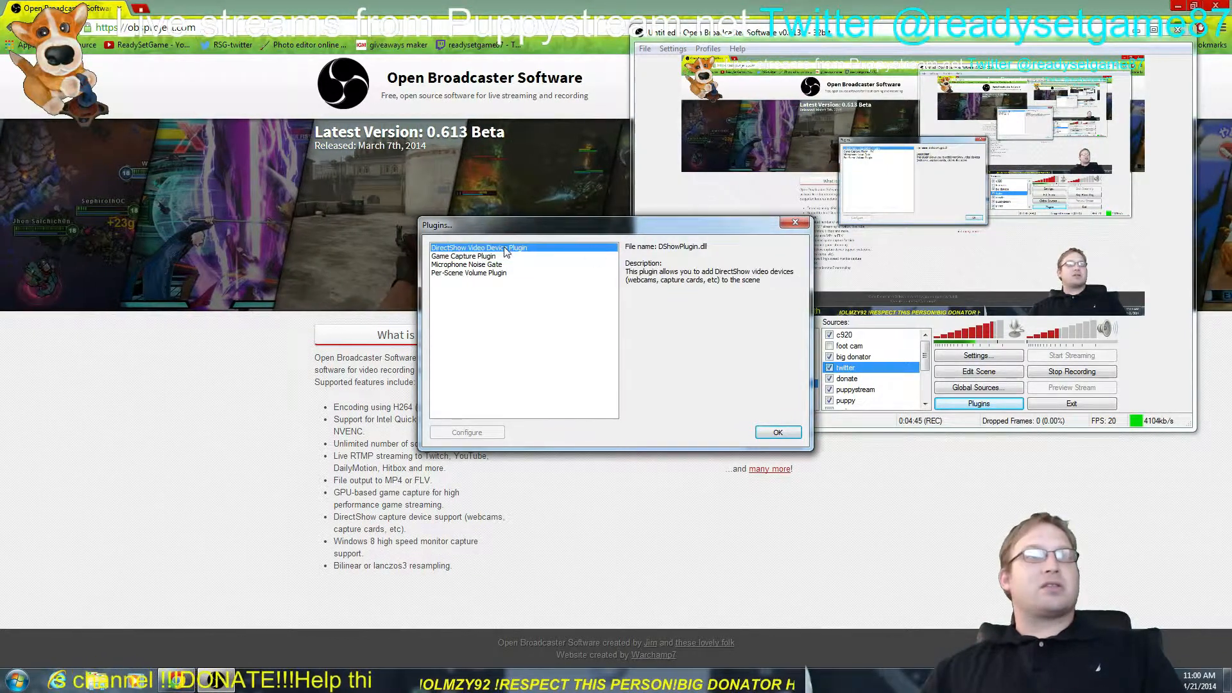
Step: Close the plugin list and open the program's help options
left_click(796, 227)
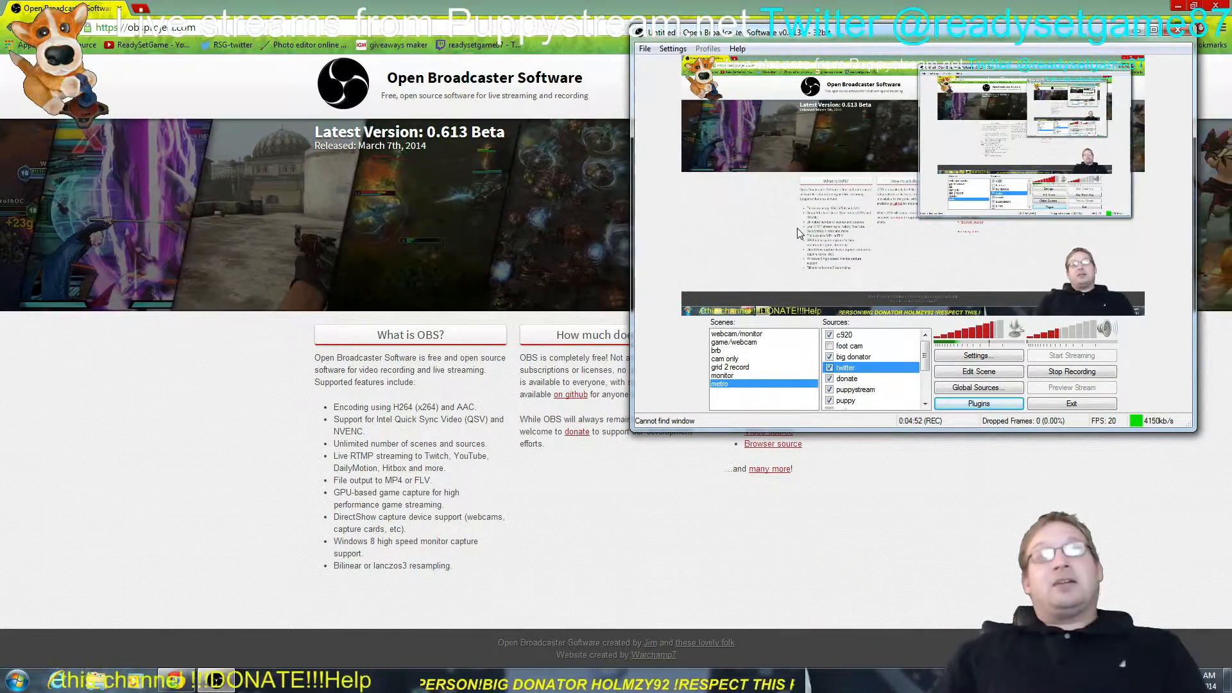
left_click(737, 48)
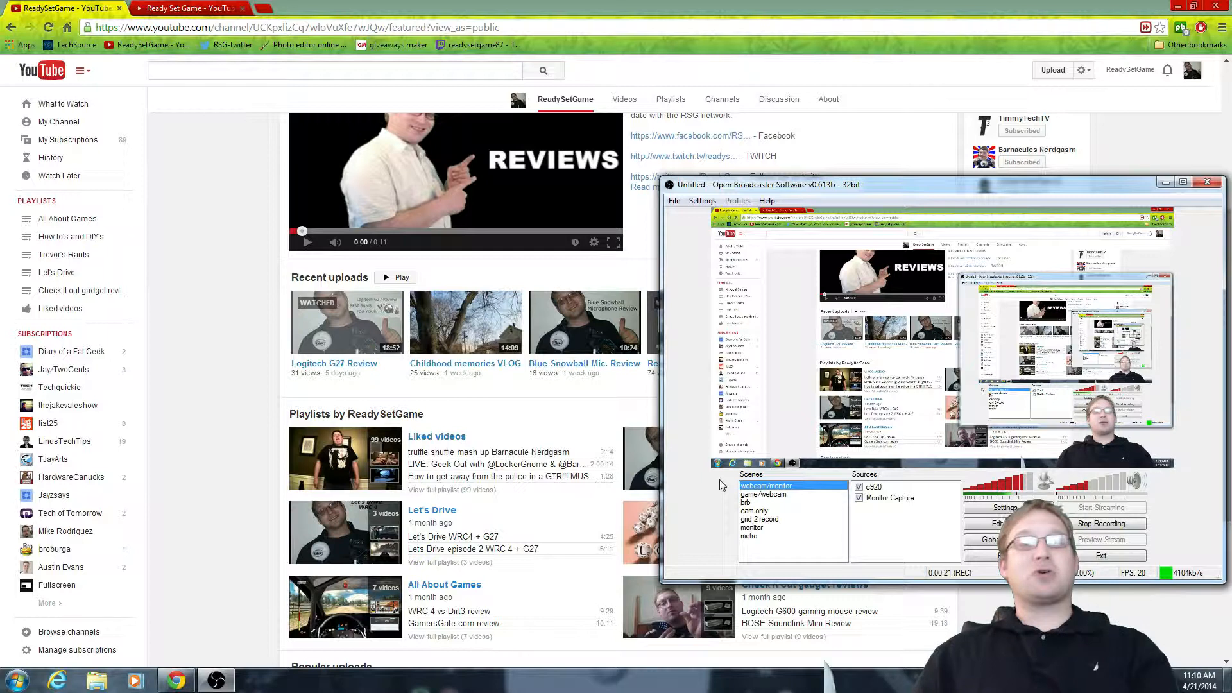
Step: Switch to the browser, glance at the Ready Set Game video page, and return to view the ReadySetGame YouTube channel's header
left_click(595, 406)
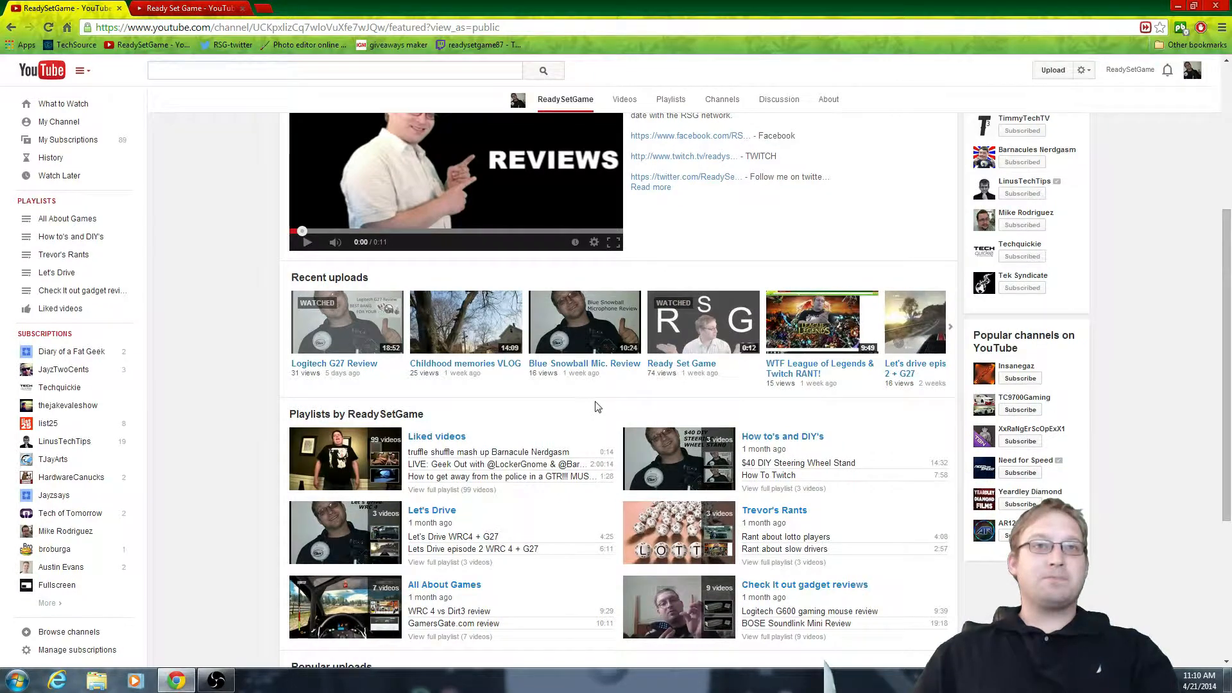
left_click(219, 7)
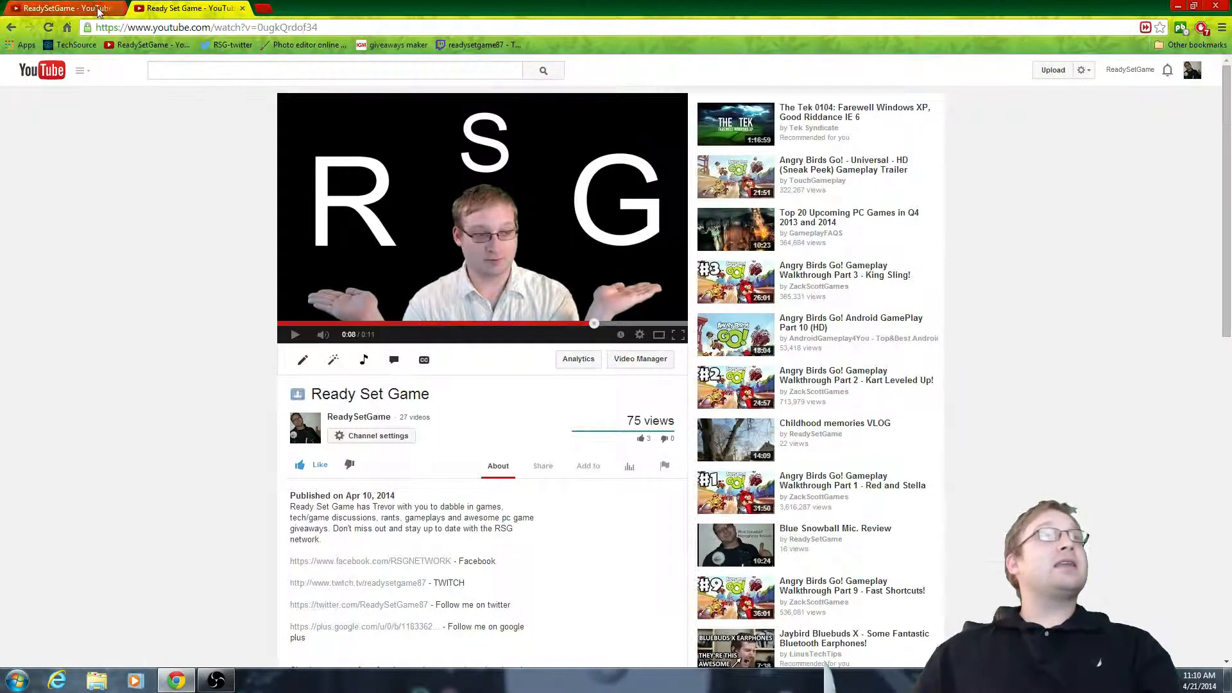
left_click(67, 8)
scroll(796, 326, "up", 4)
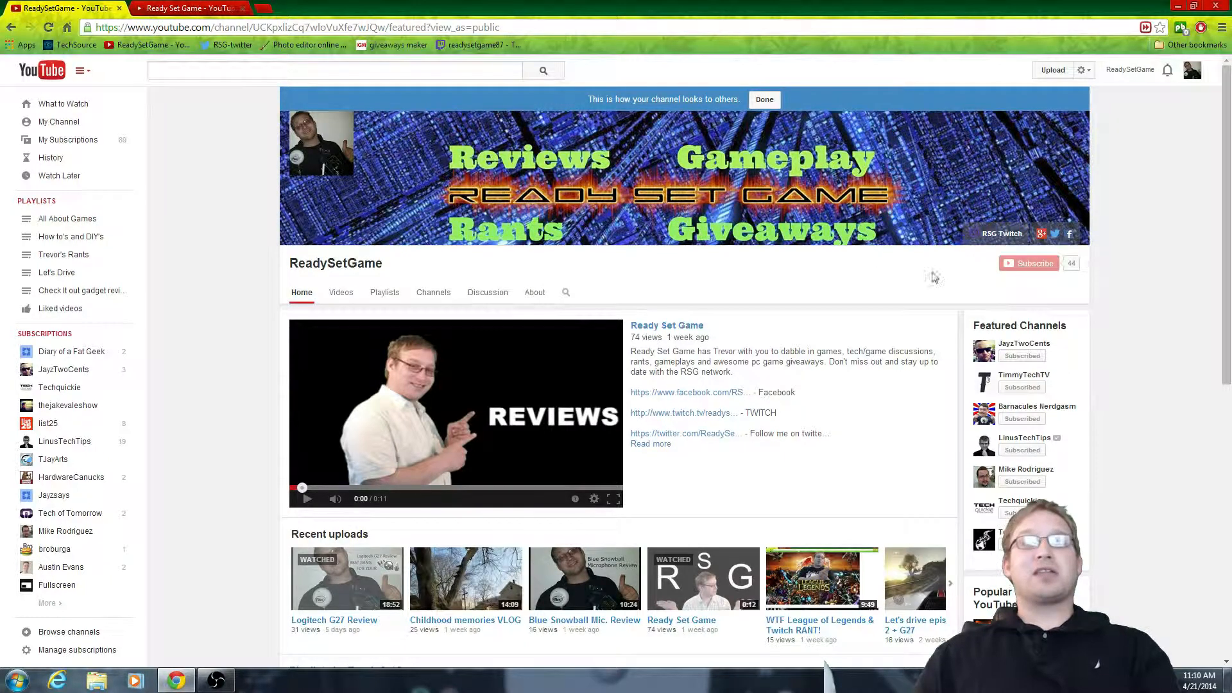
Step: Examine the Ready Set Game video's description, including its social media links and recommended YouTube channels
key("ctrl+Tab")
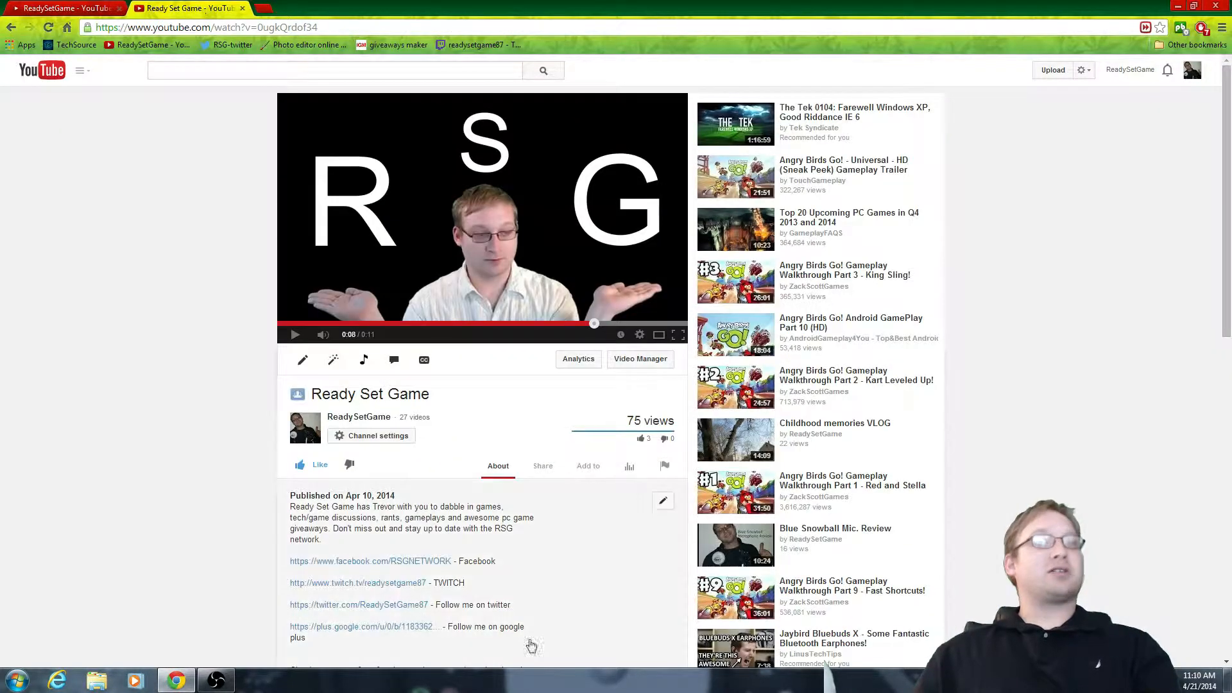
scroll(487, 616, "down", 4)
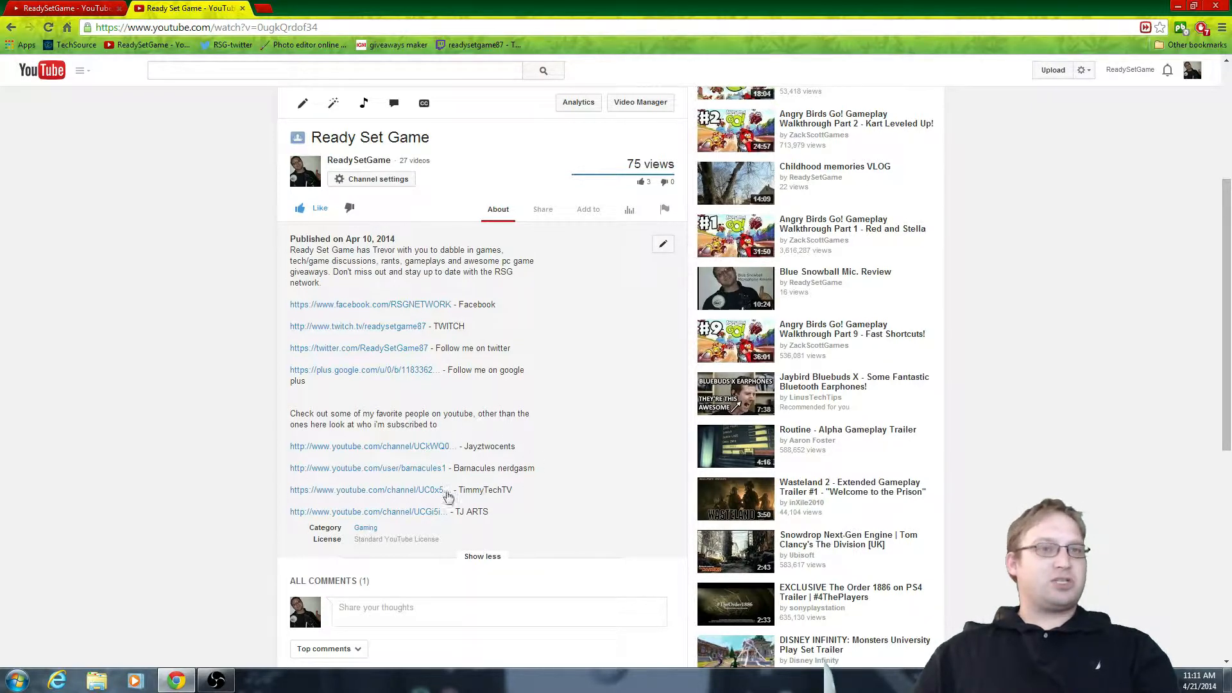
scroll(577, 480, "up", 4)
scroll(577, 482, "down", 4)
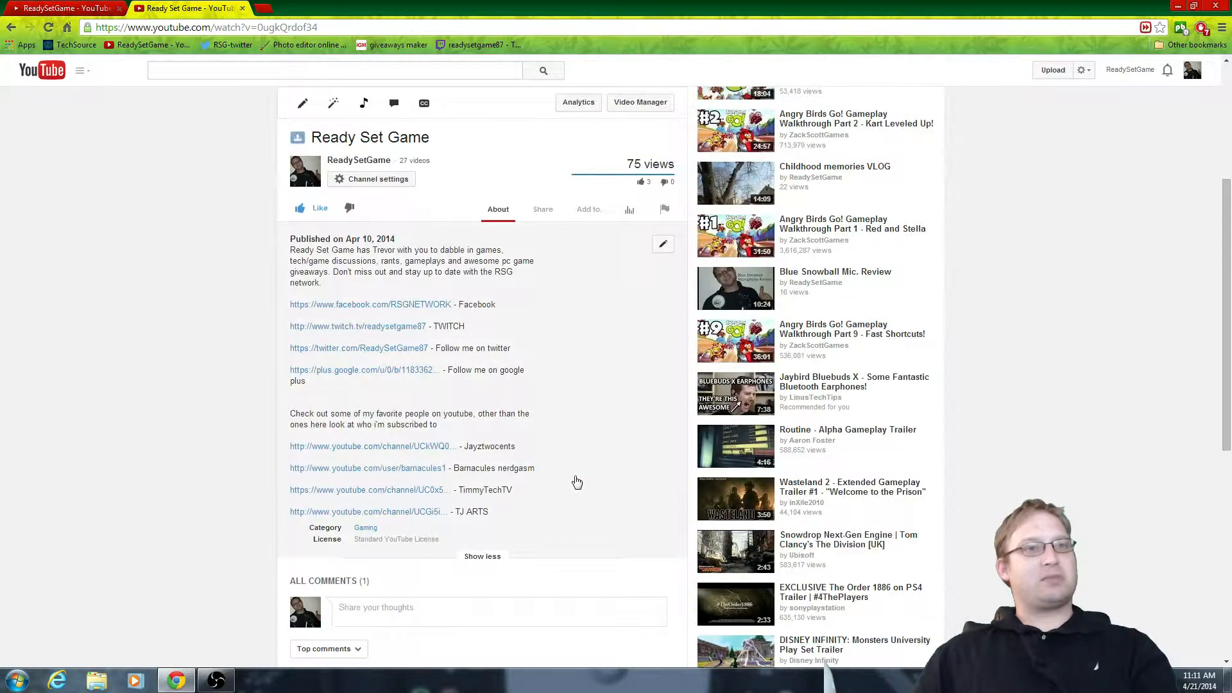
scroll(575, 486, "up", 4)
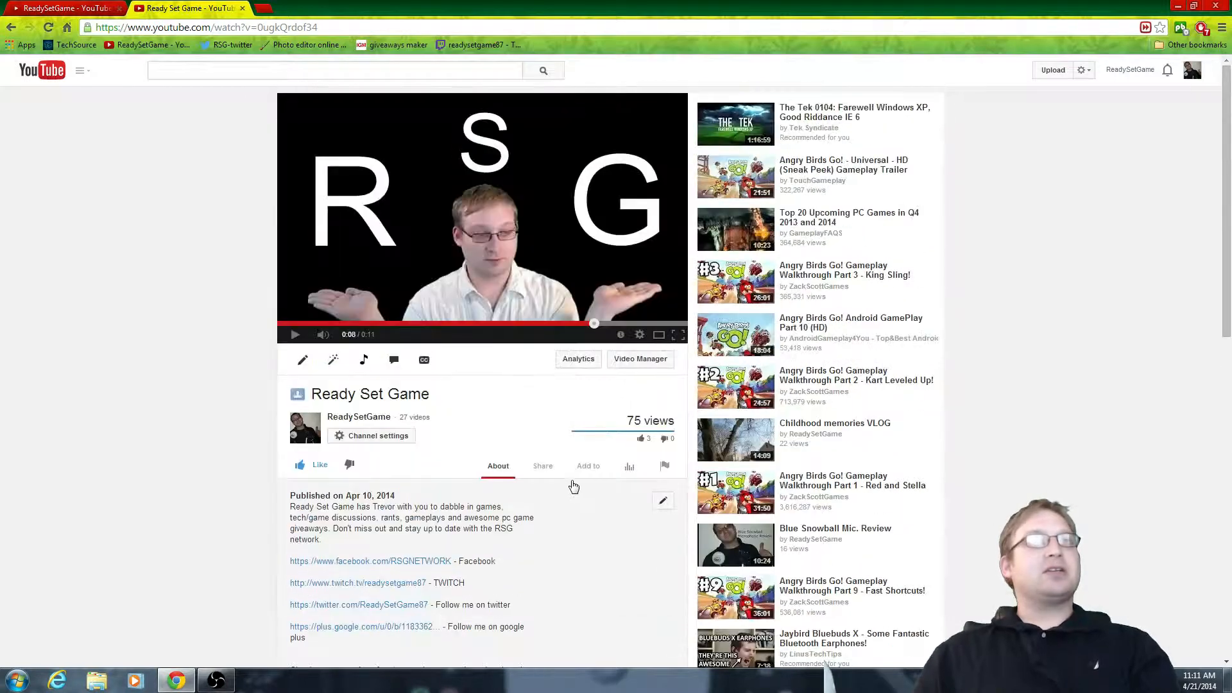